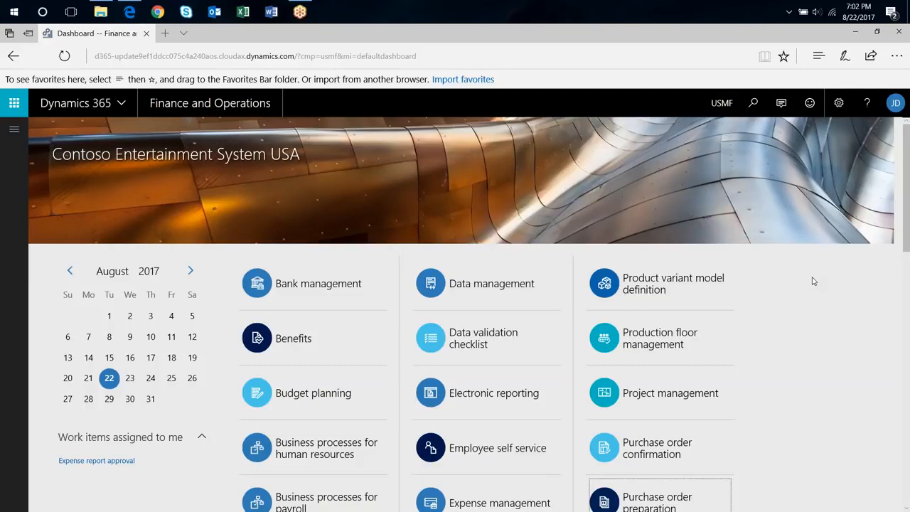
# Step: Open the Customer credit and collections workspace from the dashboard
pyautogui.scroll(-6, 810, 282)
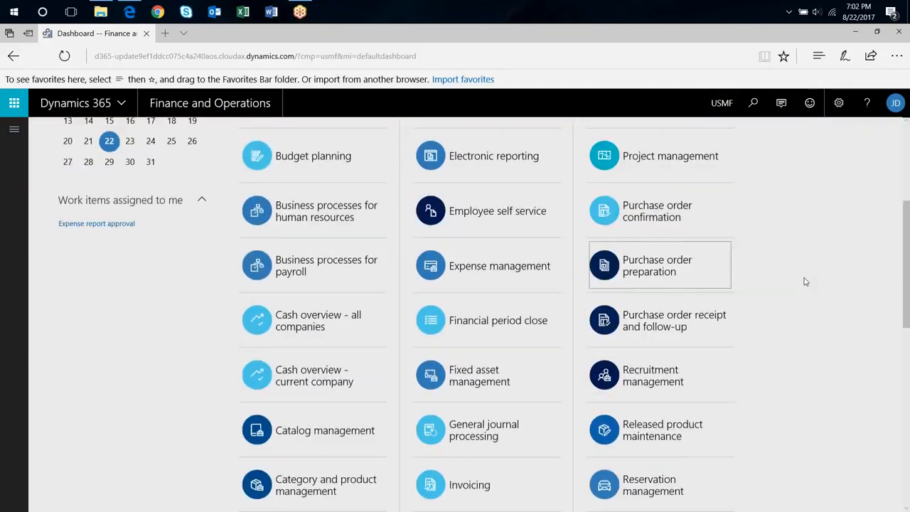
pyautogui.scroll(-5, 805, 281)
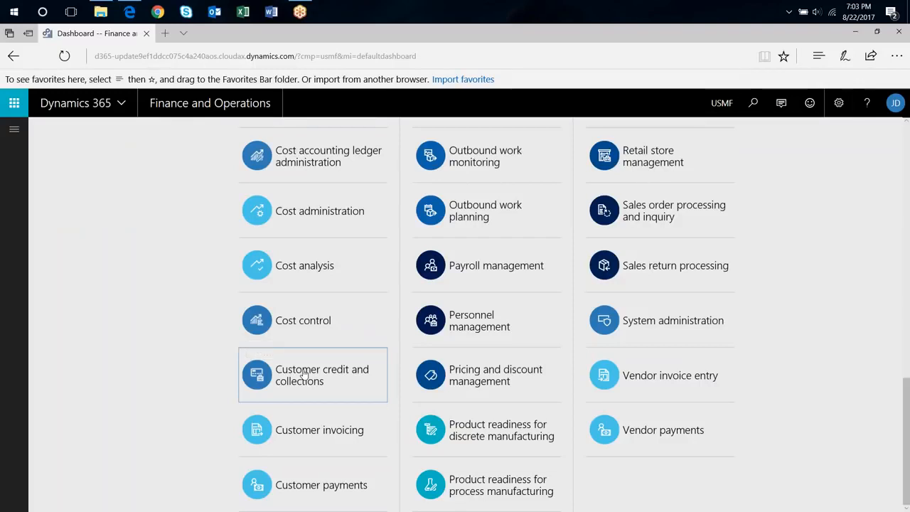
pyautogui.click(304, 374)
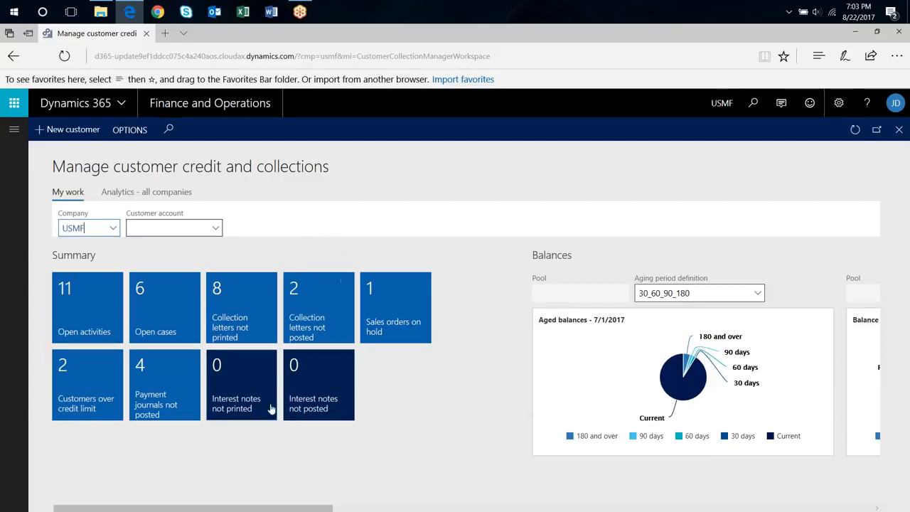
# Step: Review the workspace's balance charts, Aged balances list and links, and close the workspace
pyautogui.hscroll(3, 230, 497)
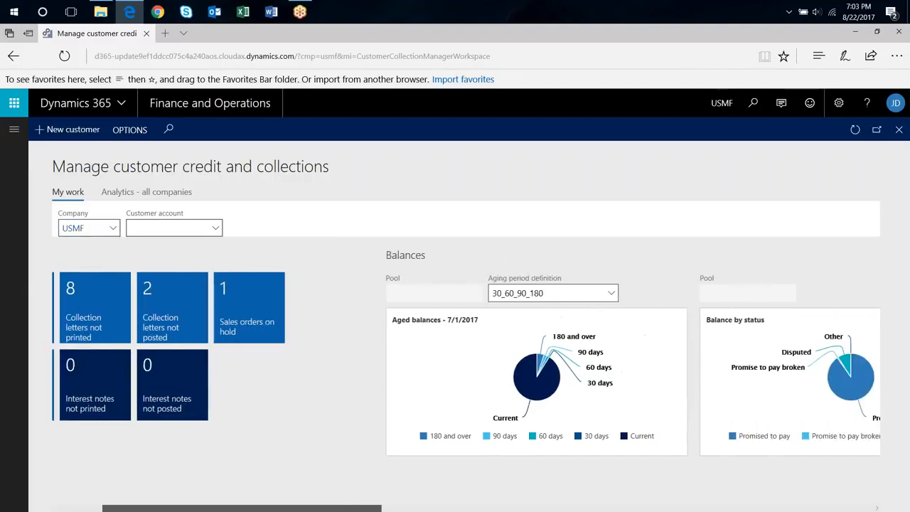
pyautogui.hscroll(5, 366, 509)
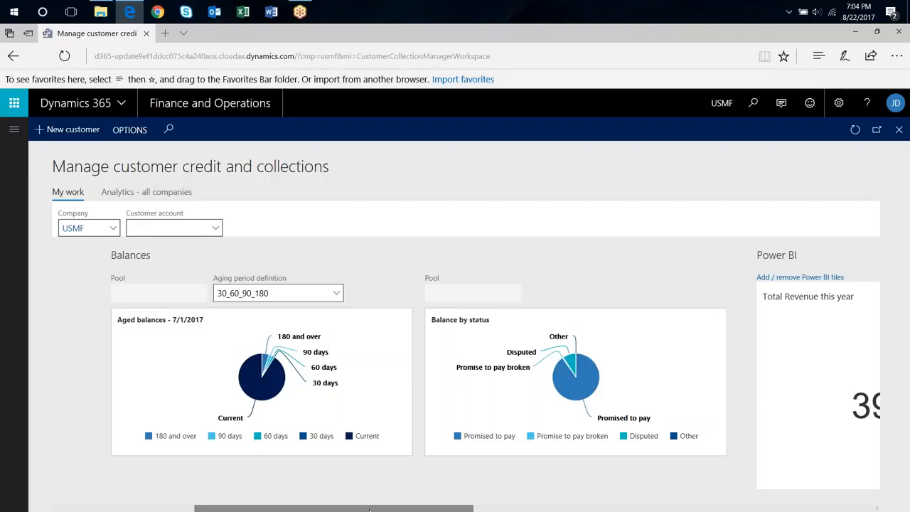
pyautogui.moveTo(369, 509); pyautogui.dragTo(700, 509)
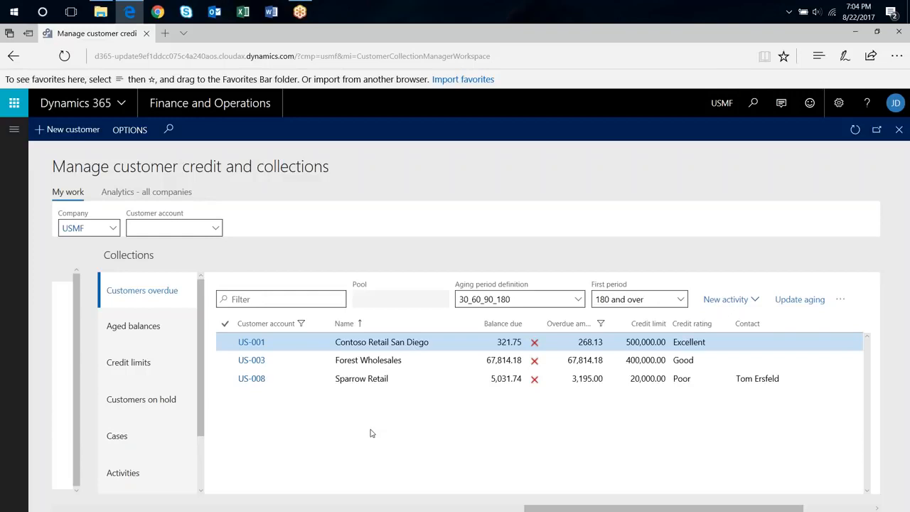
pyautogui.click(144, 329)
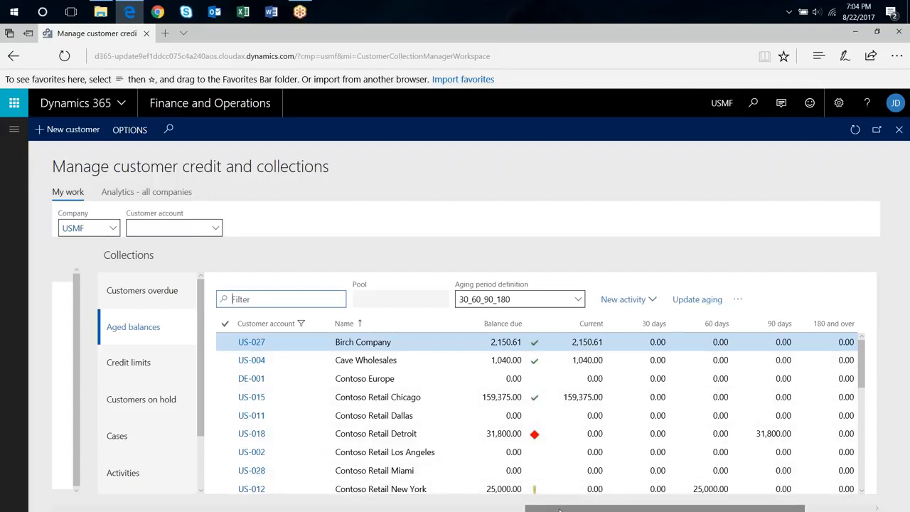
pyautogui.moveTo(559, 511); pyautogui.dragTo(578, 510)
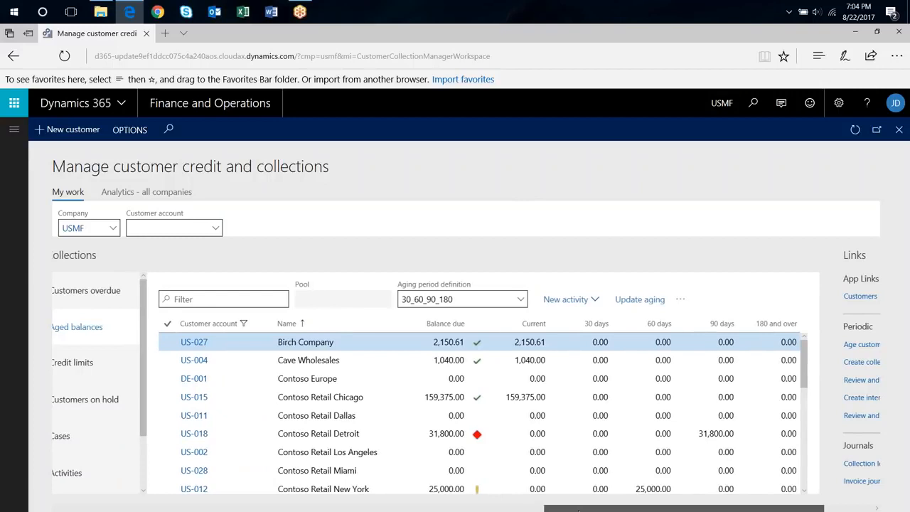
pyautogui.moveTo(578, 510); pyautogui.dragTo(686, 510)
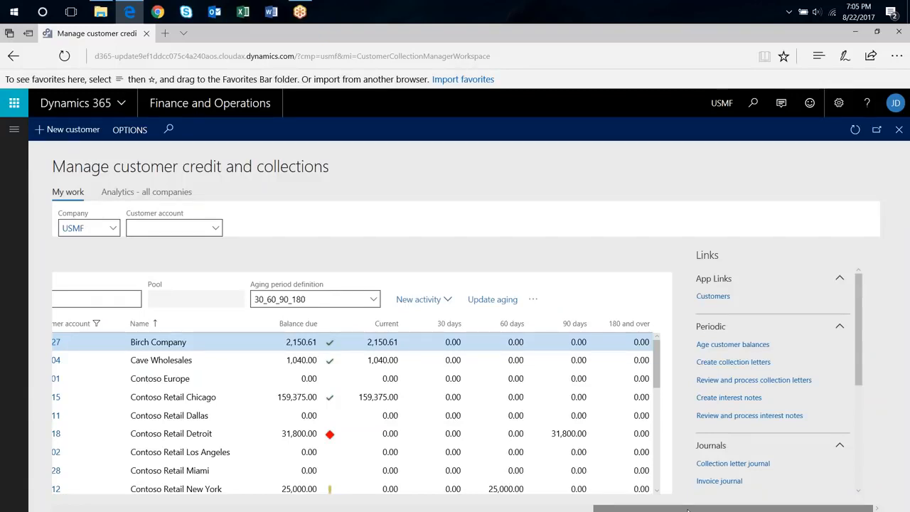
pyautogui.moveTo(687, 509); pyautogui.dragTo(147, 509)
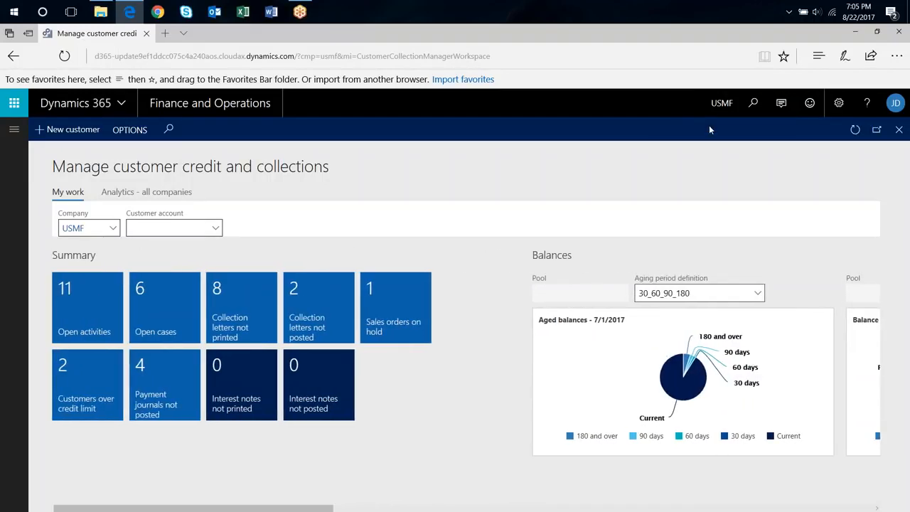
pyautogui.click(899, 130)
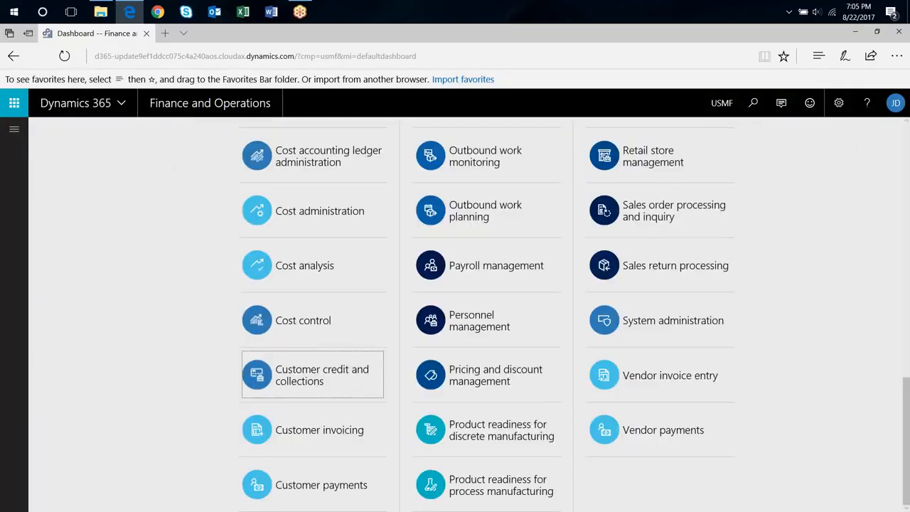
# Step: Search for "bills of", open the Bills of materials page under Product information management, and close it
pyautogui.scroll(10, 469, 313)
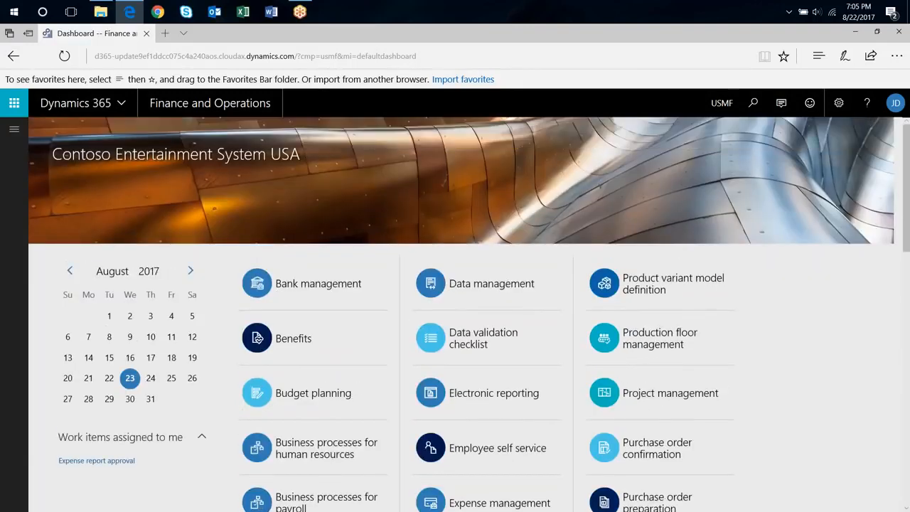
pyautogui.click(754, 108)
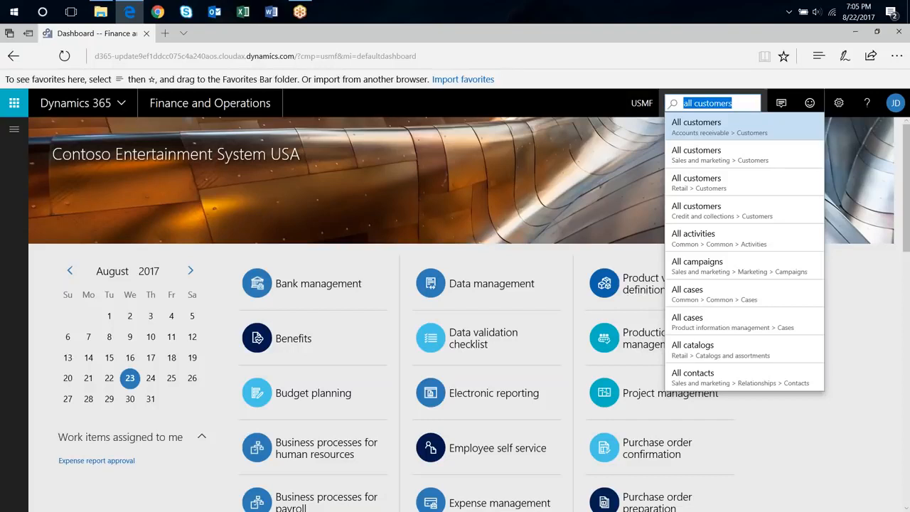
pyautogui.write('b')
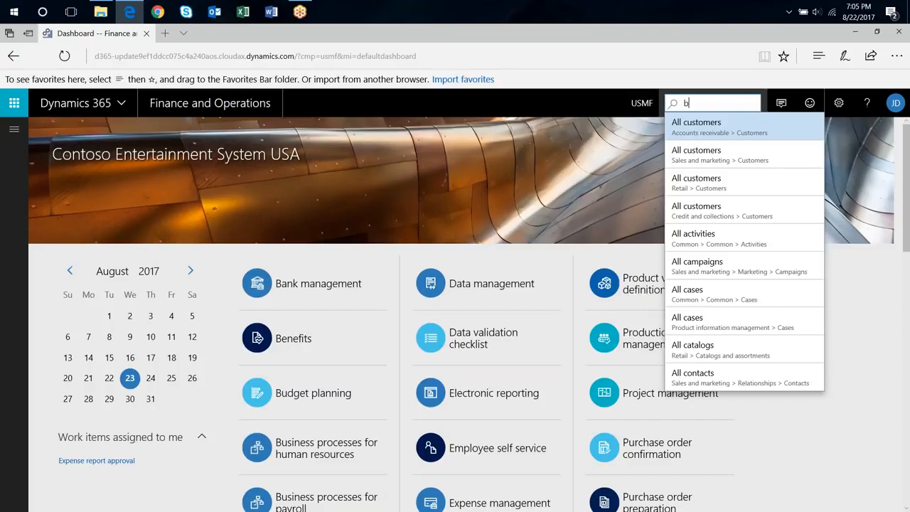
pyautogui.write('ills')
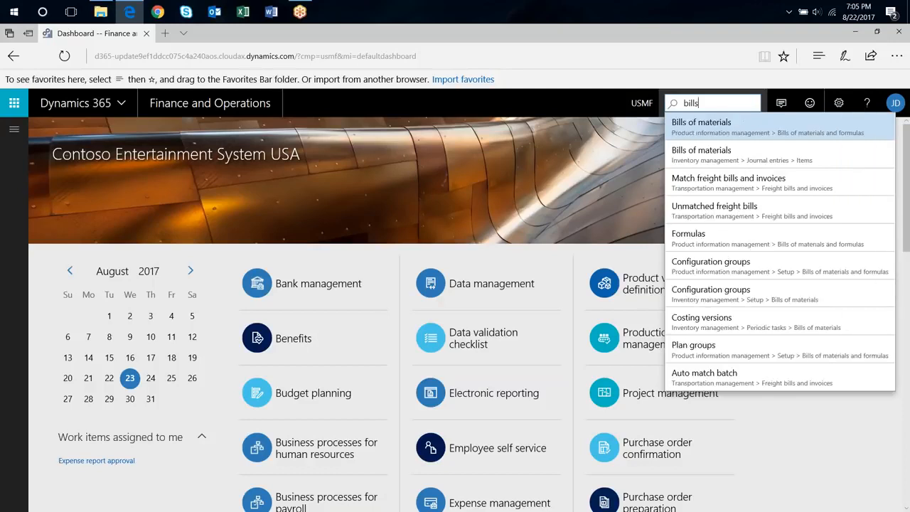
pyautogui.write(' of')
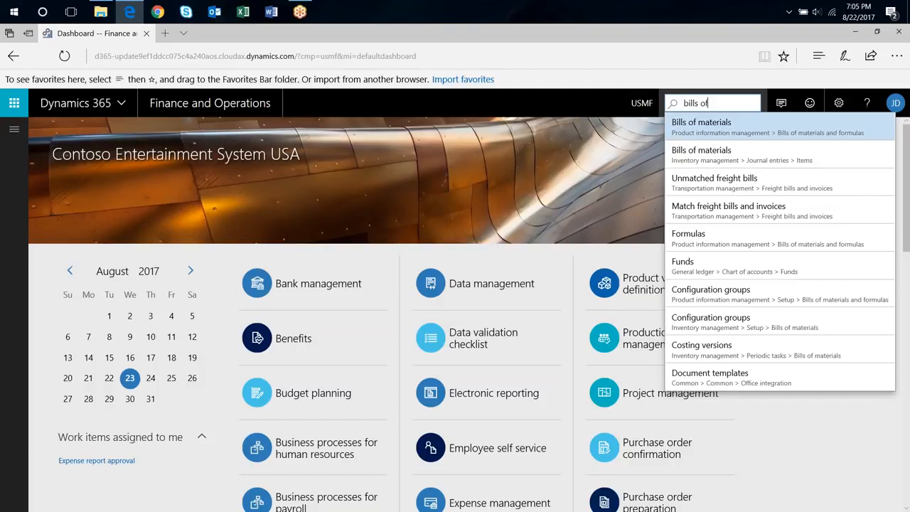
pyautogui.click(752, 103)
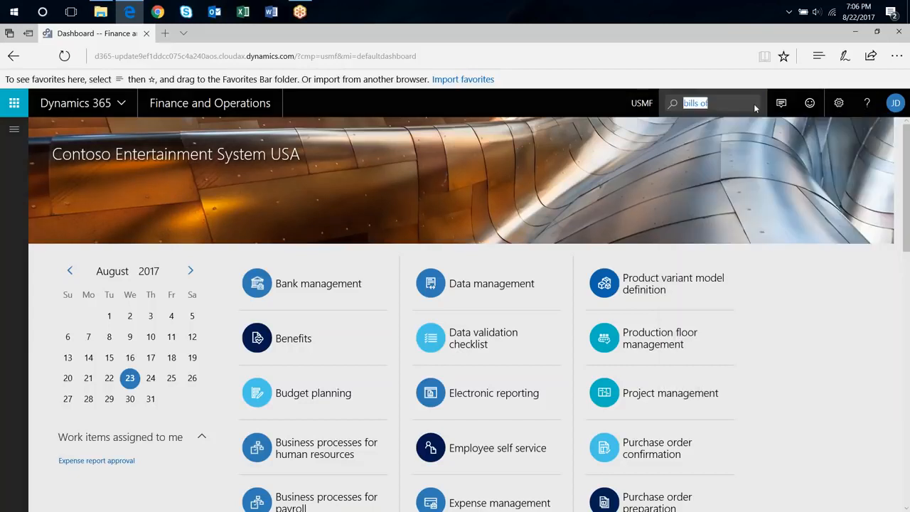
pyautogui.press('Return')
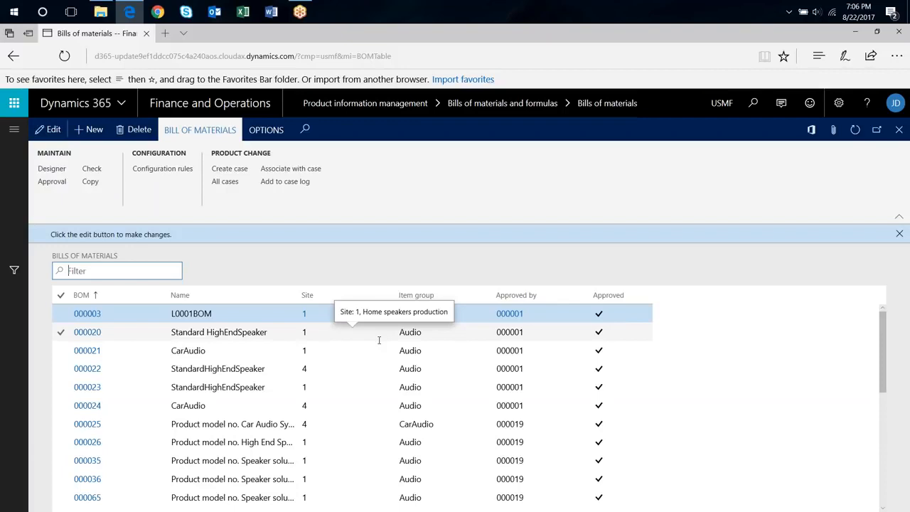
pyautogui.click(899, 132)
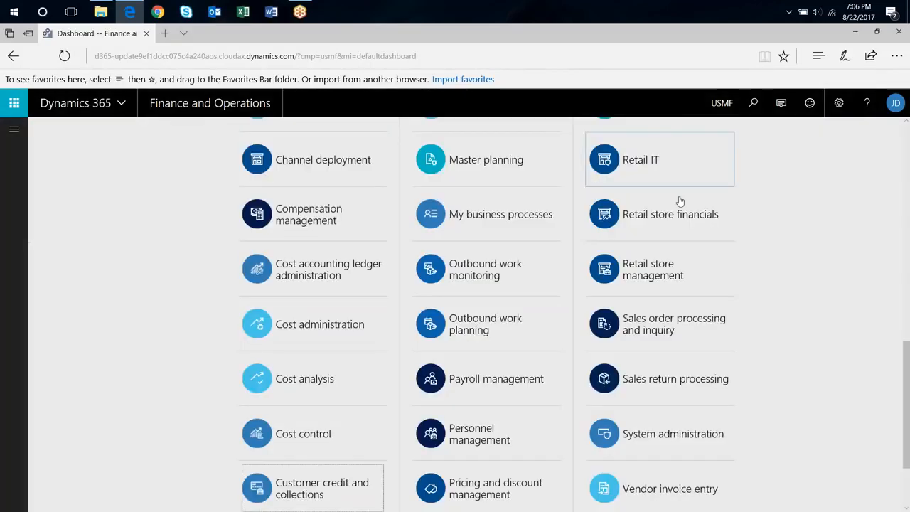
# Step: Search for "all customers" and open the All customers list under Accounts receivable
pyautogui.scroll(5, 808, 231)
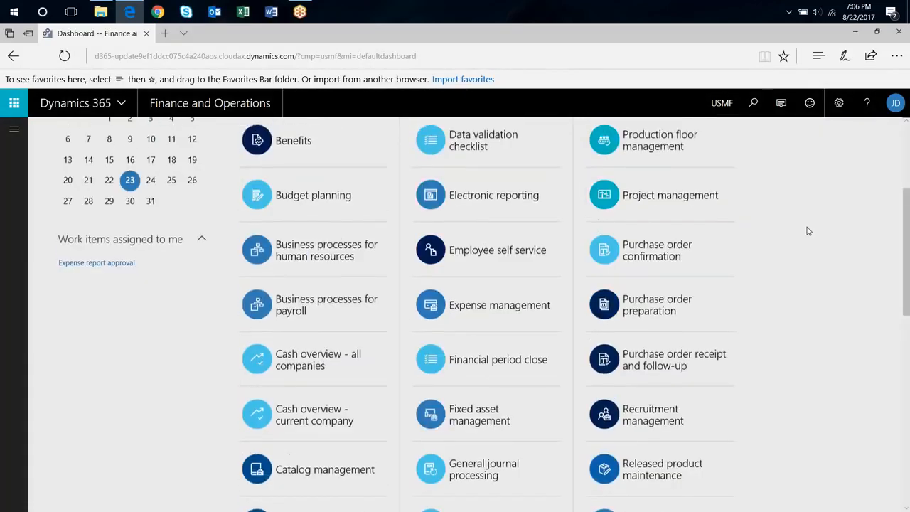
pyautogui.scroll(3, 807, 231)
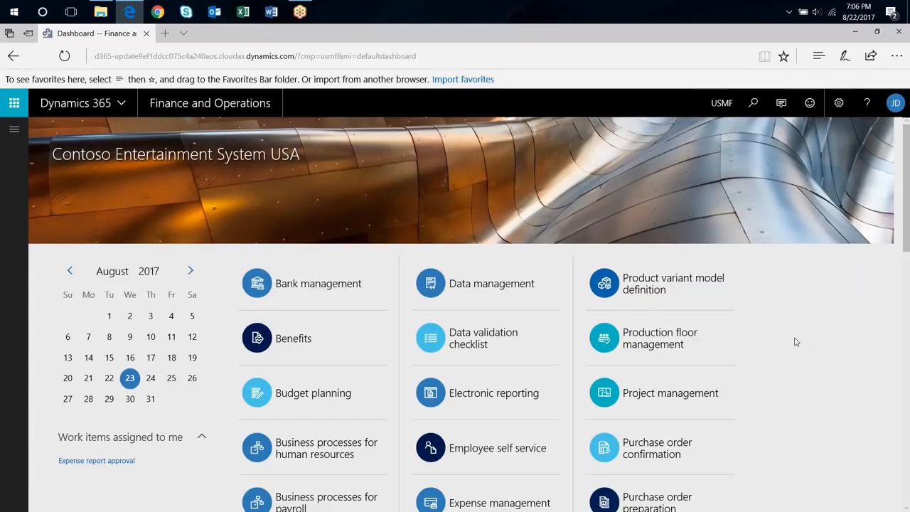
pyautogui.click(753, 103)
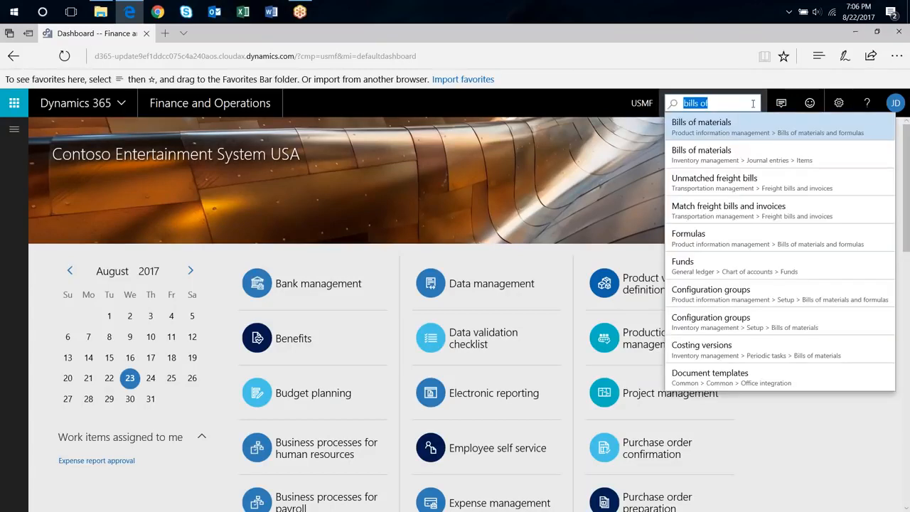
pyautogui.write('all customers')
pyautogui.hotkey('ctrl', 'a')
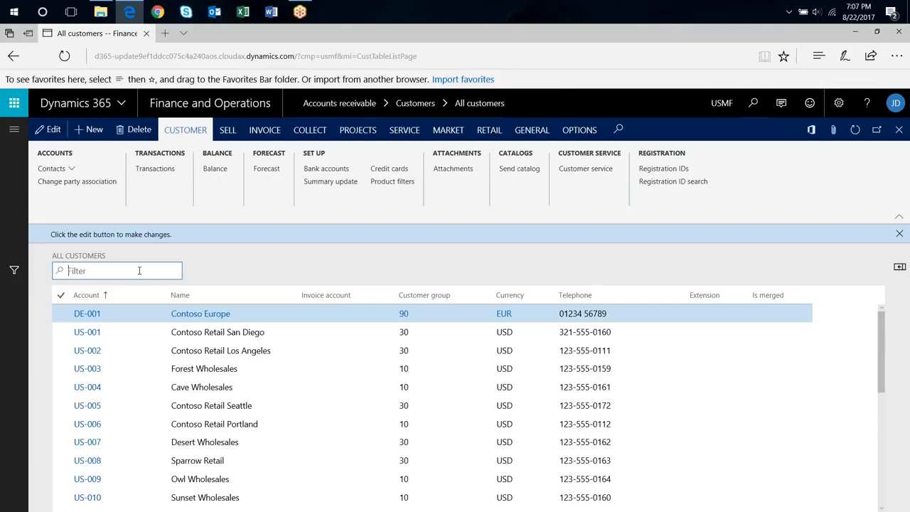
# Step: Quick-filter the customer list by Telephone for "321" and clear the filter
pyautogui.write('321')
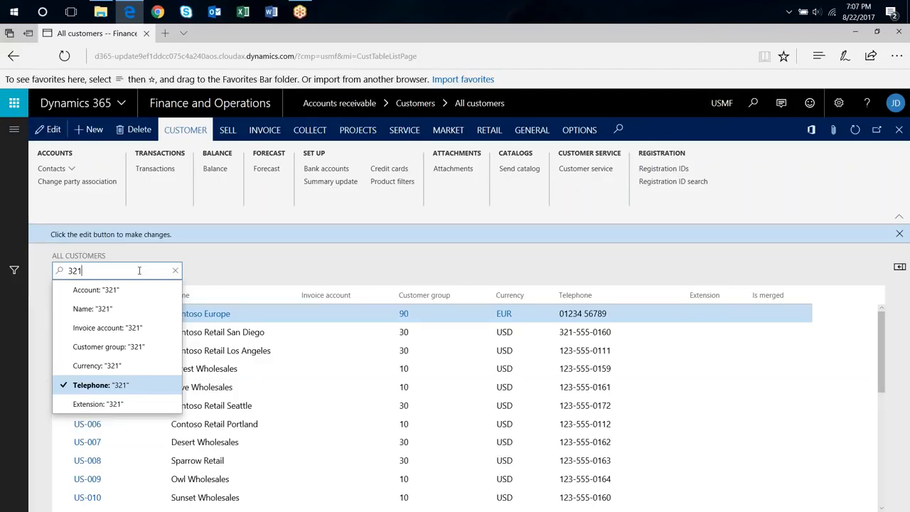
pyautogui.press('Down')
pyautogui.press('Up')
pyautogui.press('Return')
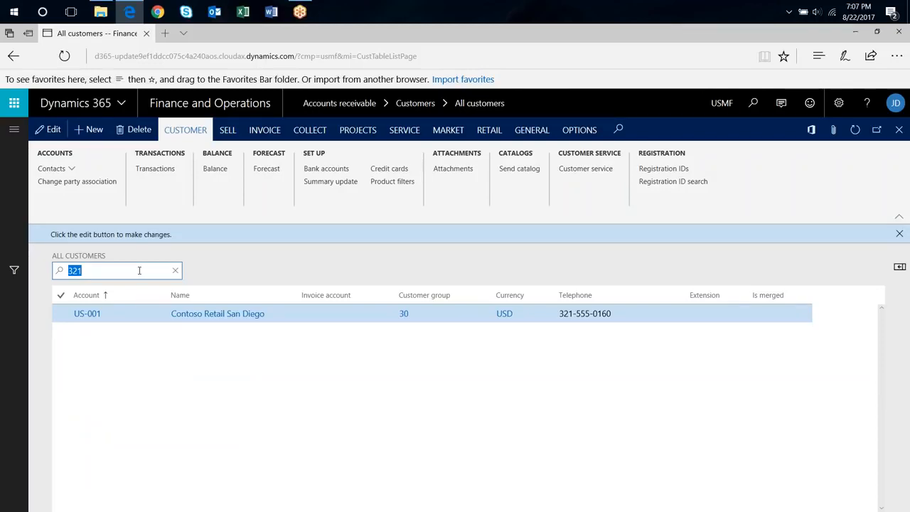
pyautogui.click(175, 271)
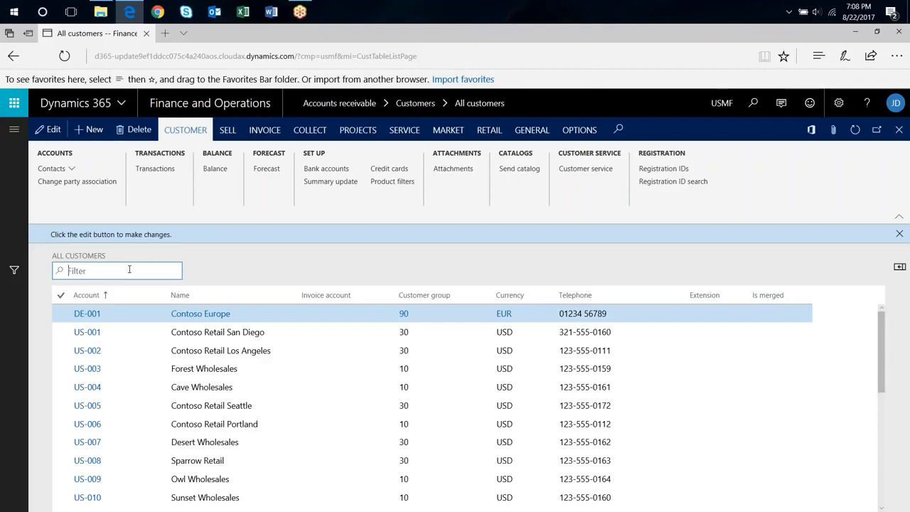
# Step: Filter the Account column to customer accounts that begin with "US"
pyautogui.click(160, 298)
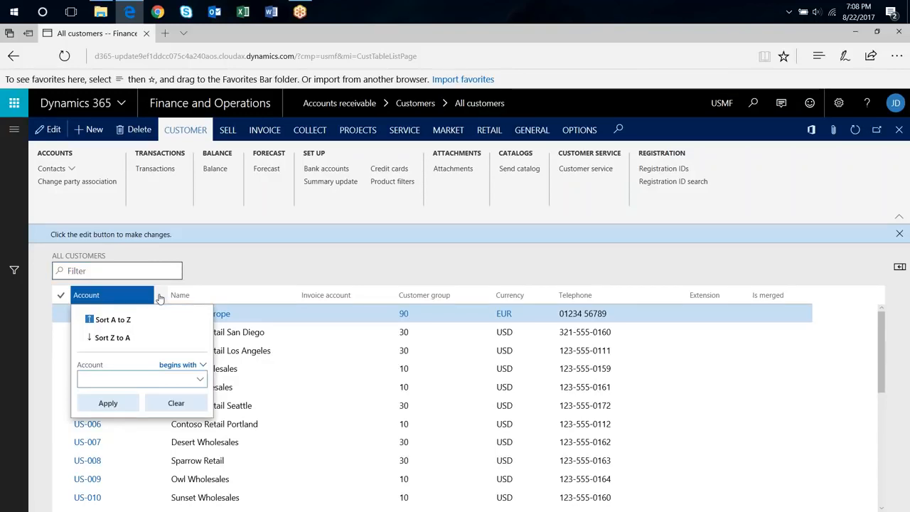
pyautogui.click(161, 298)
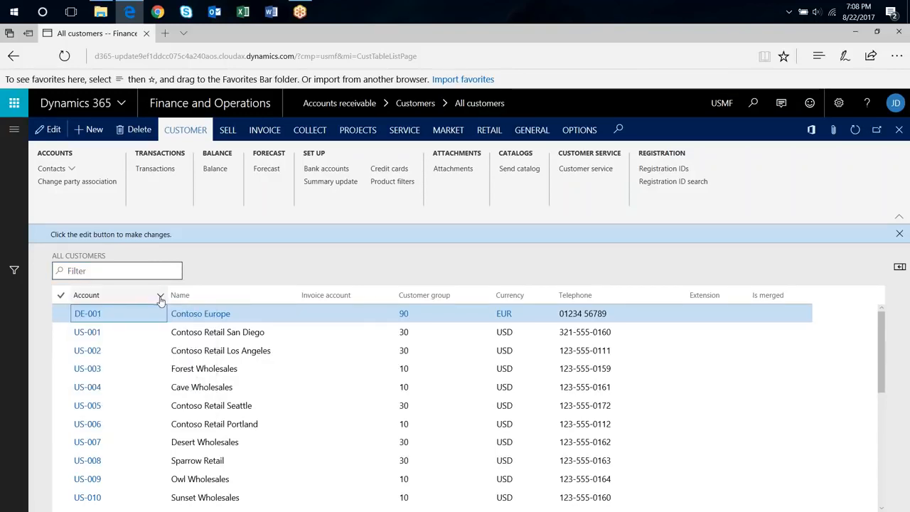
pyautogui.click(160, 298)
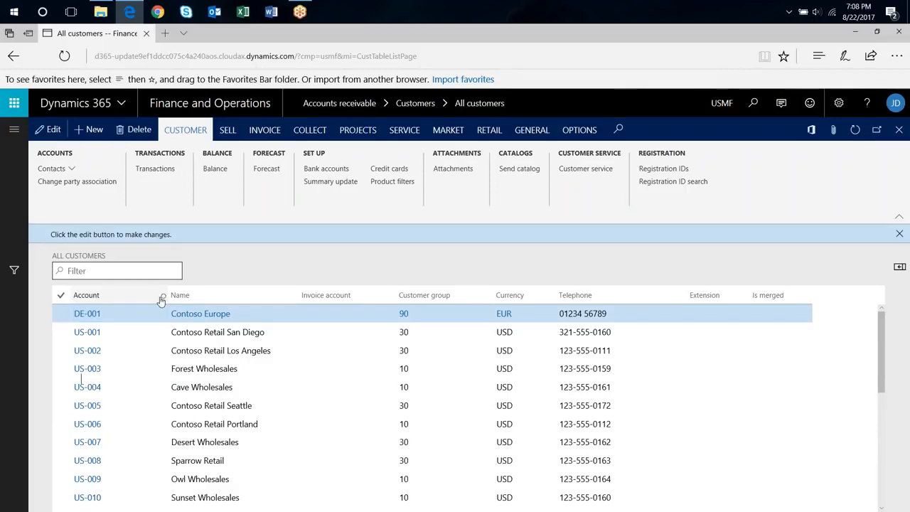
pyautogui.write('US')
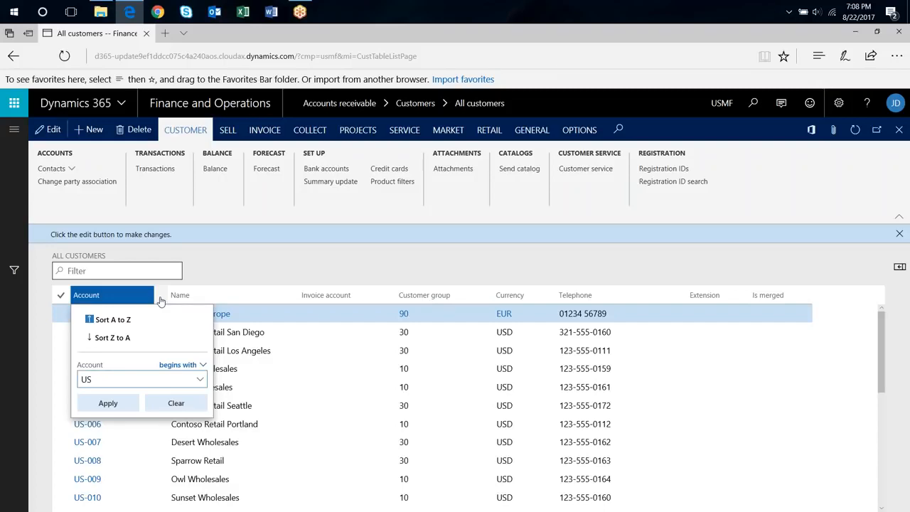
pyautogui.click(161, 302)
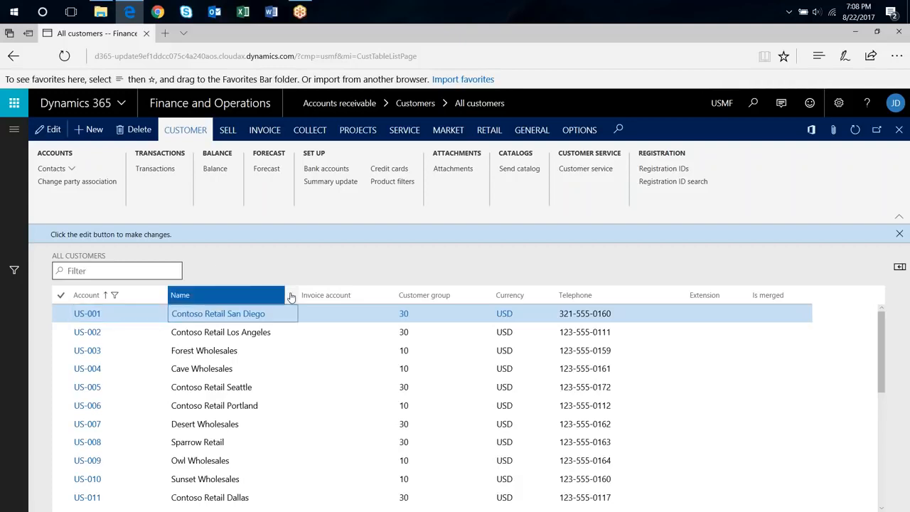
# Step: Try to filter the Name column to customer names that contain "Retail"
pyautogui.click(291, 297)
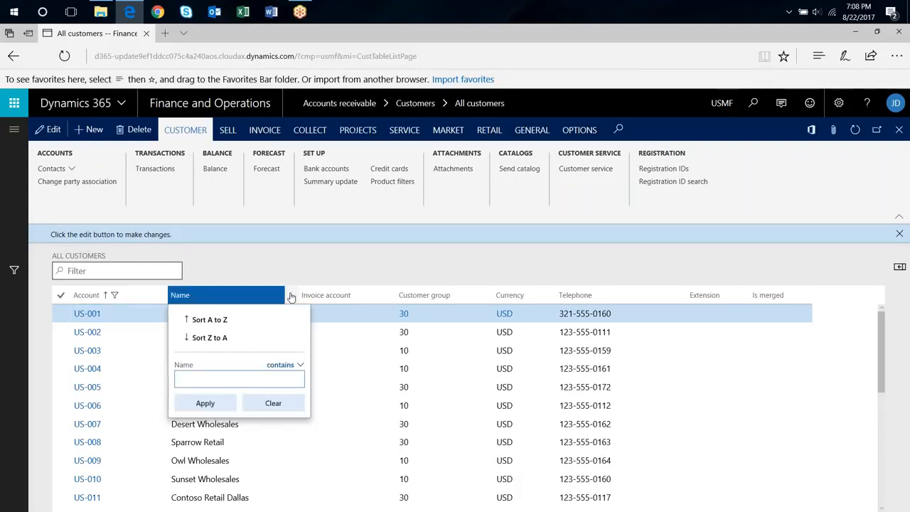
pyautogui.write('Retail')
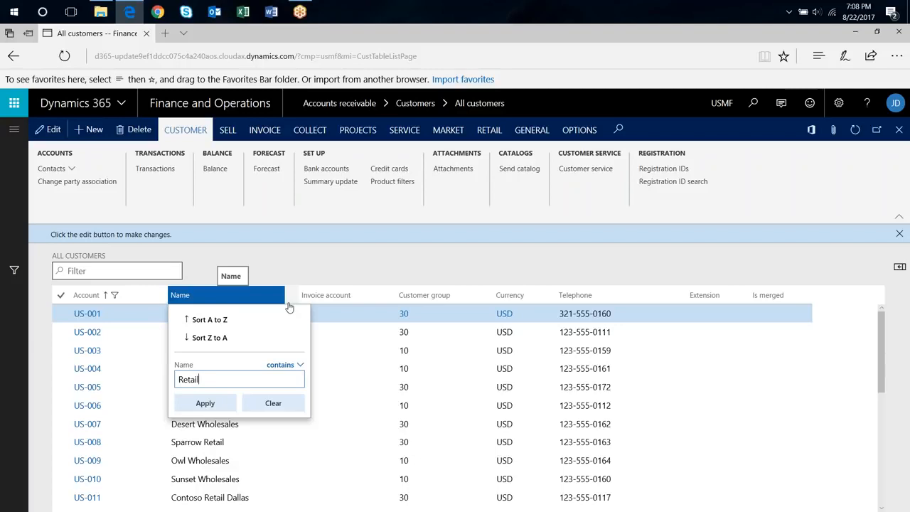
pyautogui.press('Return')
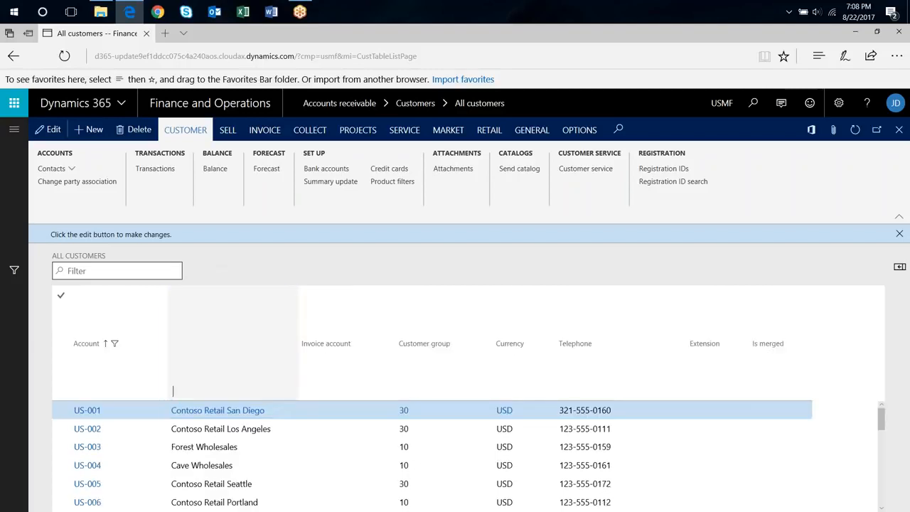
pyautogui.click(289, 323)
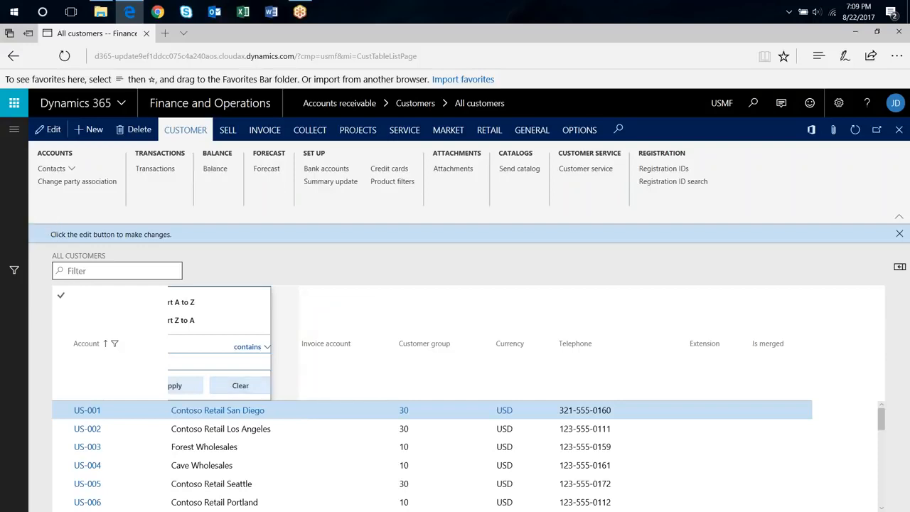
pyautogui.click(283, 271)
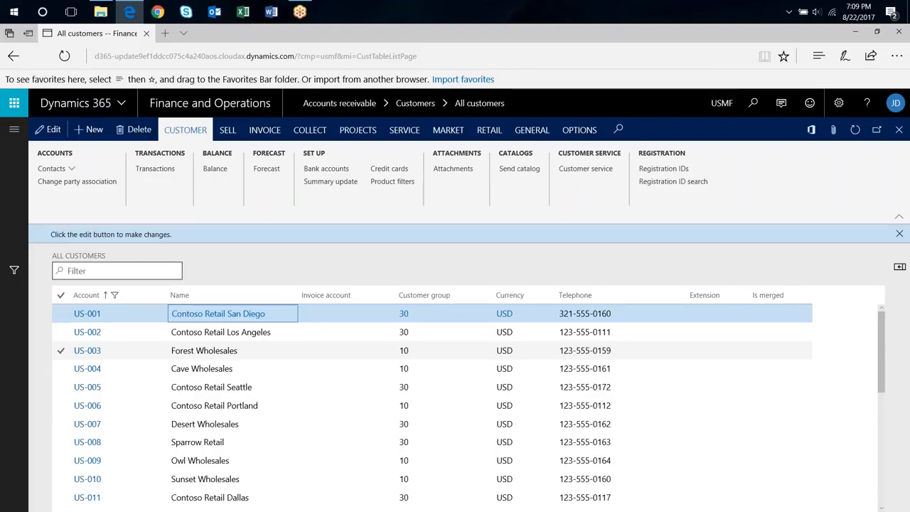
# Step: Export the filtered customer list to Excel, view the exported workbook, and close it
pyautogui.click(810, 131)
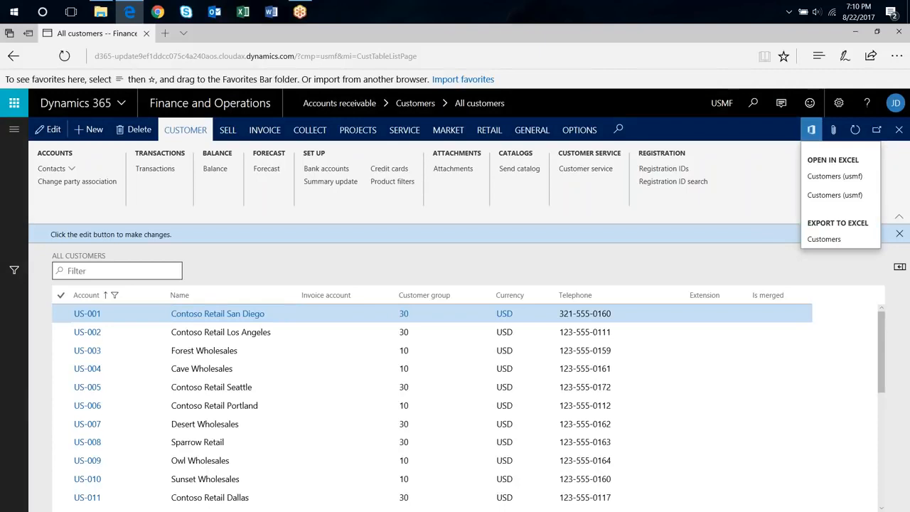
pyautogui.click(824, 239)
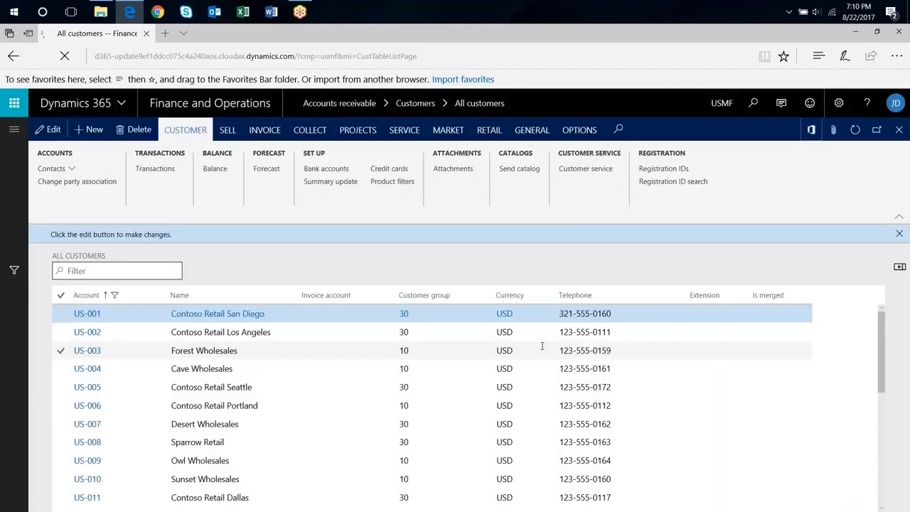
pyautogui.click(498, 489)
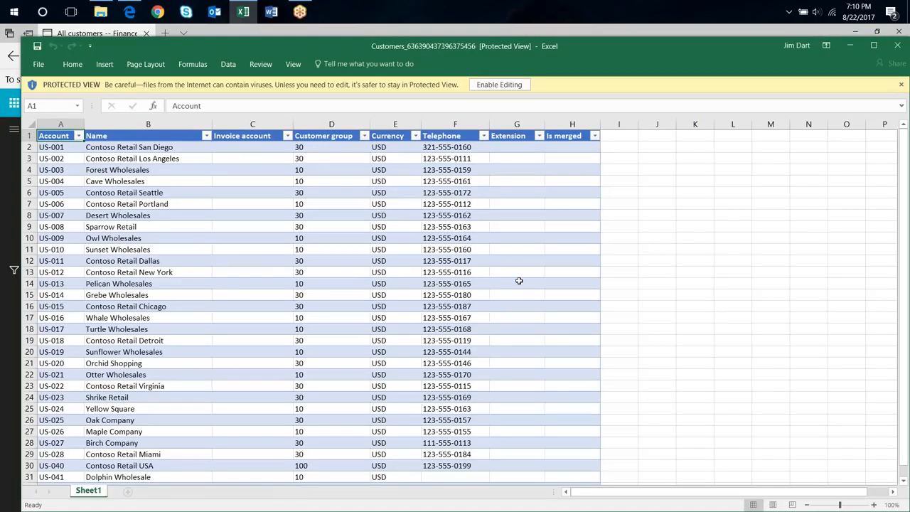
pyautogui.click(898, 47)
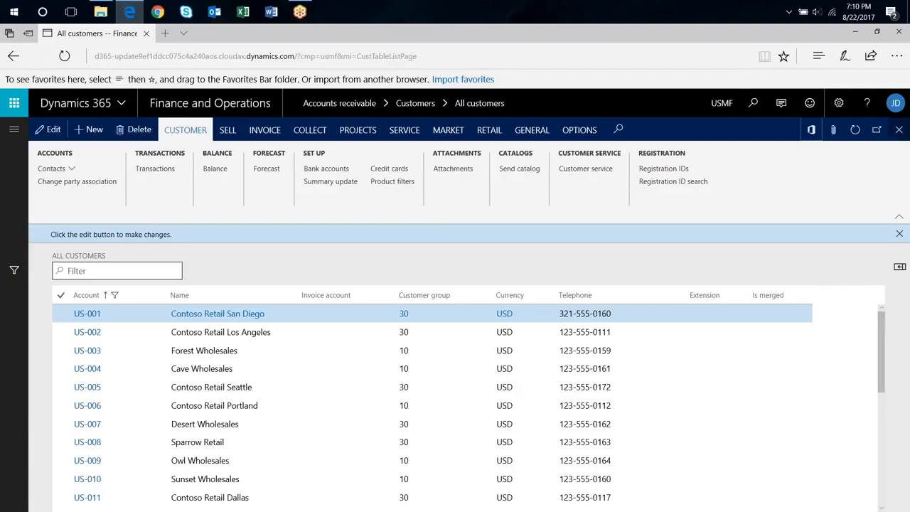
# Step: Close the All customers list and open the Purchase order preparation workspace from the dashboard
pyautogui.click(899, 132)
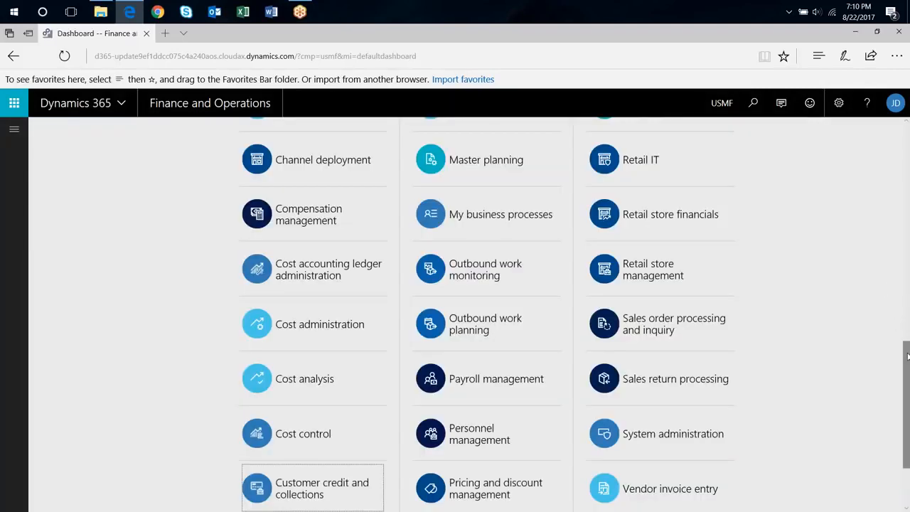
pyautogui.moveTo(898, 345); pyautogui.dragTo(907, 132)
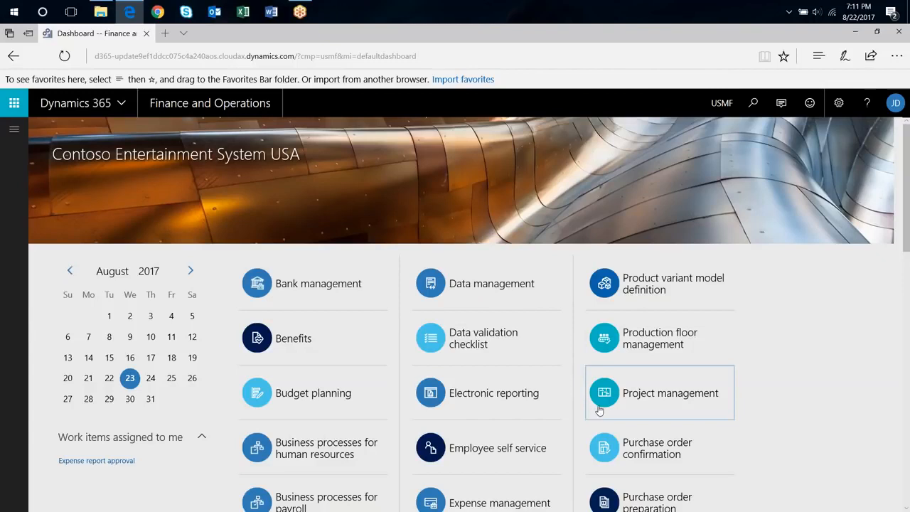
pyautogui.scroll(-1, 675, 445)
pyautogui.click(672, 444)
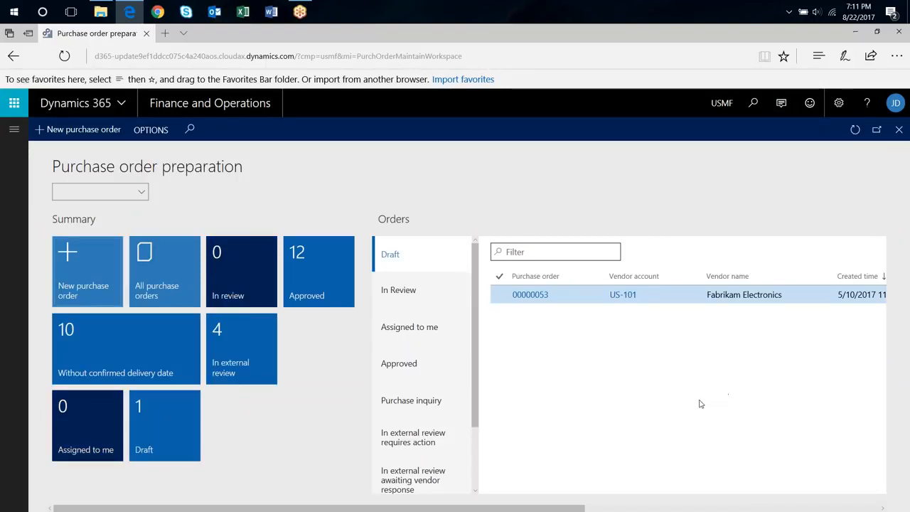
# Step: Open the approved purchase order for Best Supplier - Europe and show its attachments
pyautogui.click(407, 365)
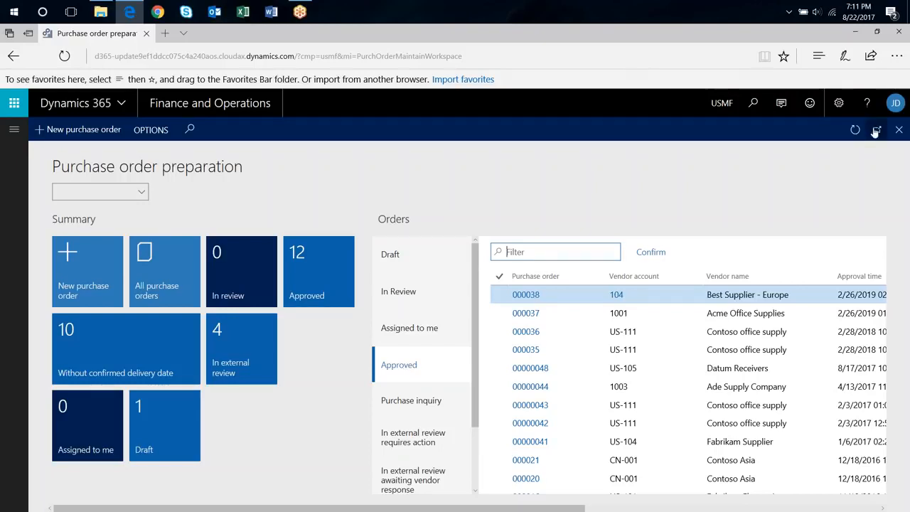
pyautogui.click(526, 294)
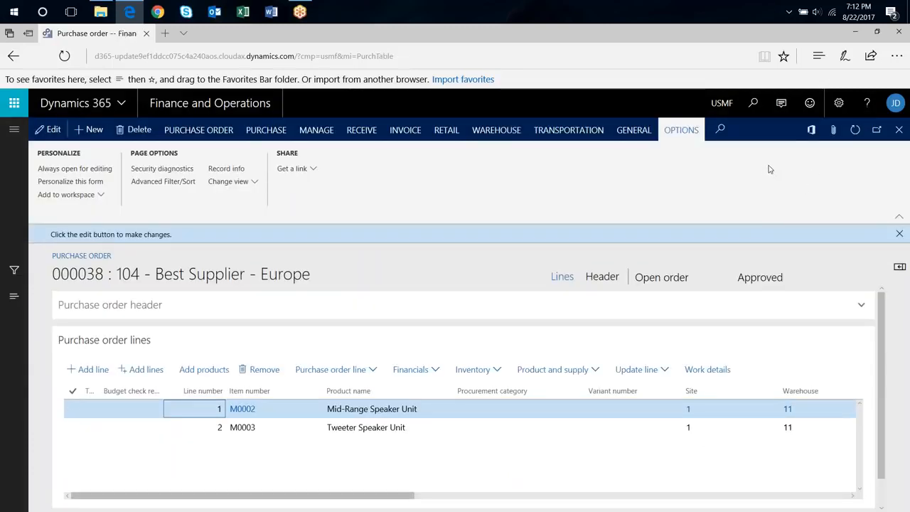
pyautogui.click(833, 132)
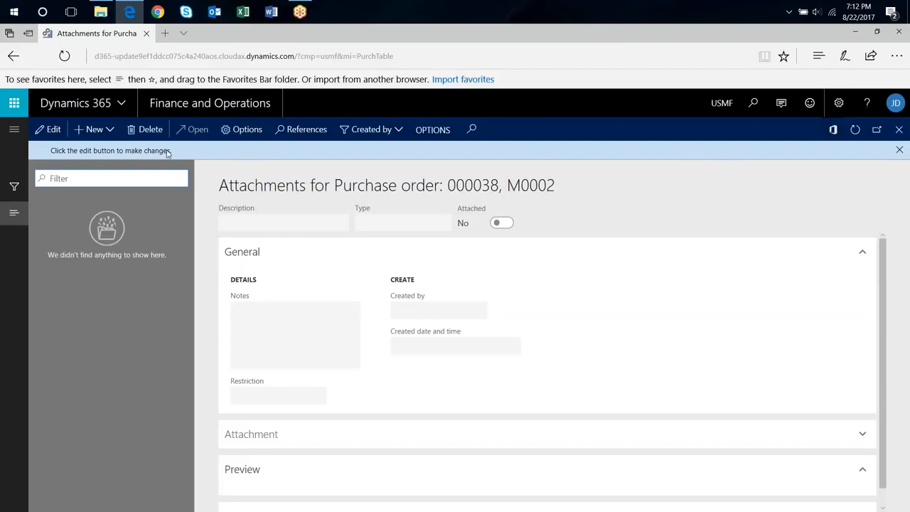
# Step: Add a new File attachment to the purchase order using the Vendor Quote PDF from the Desktop
pyautogui.click(107, 131)
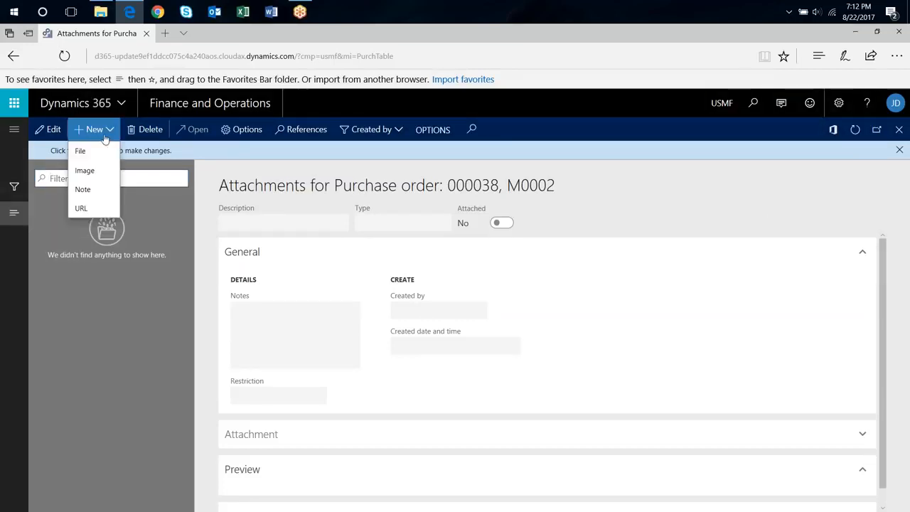
pyautogui.click(94, 151)
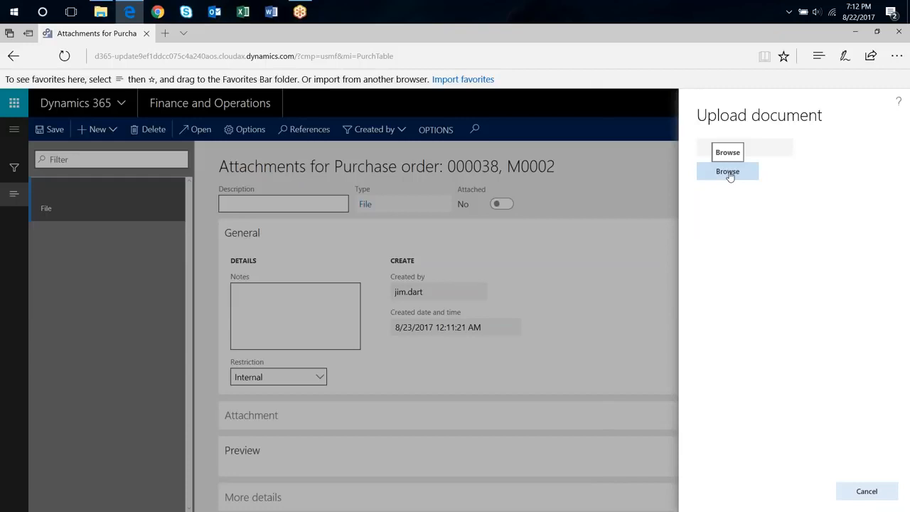
pyautogui.click(730, 175)
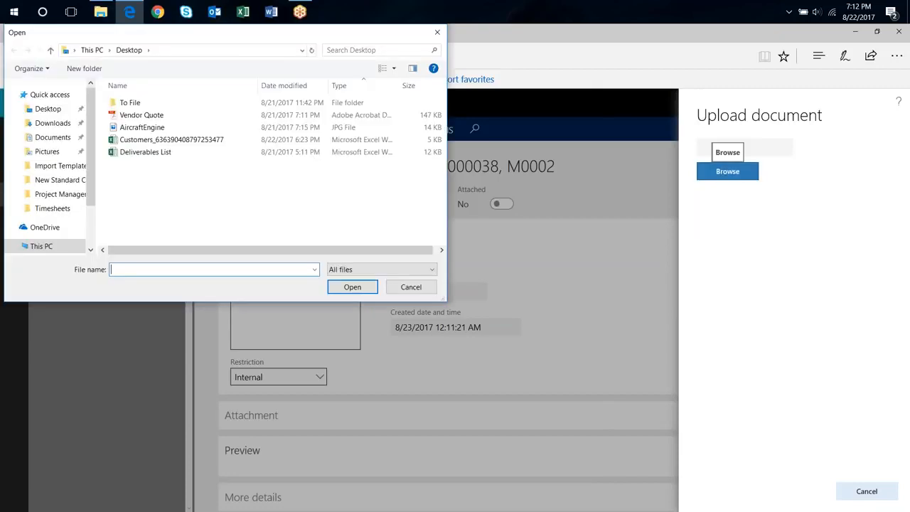
pyautogui.click(138, 115)
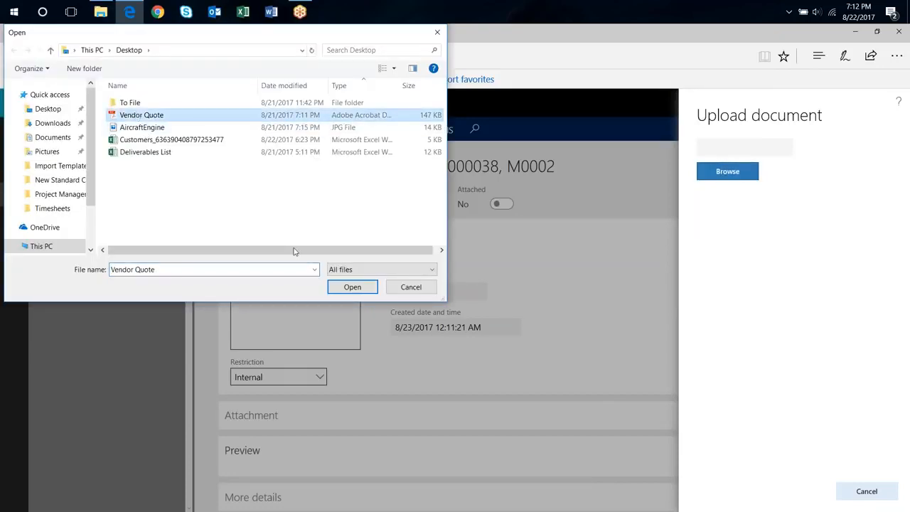
pyautogui.click(357, 291)
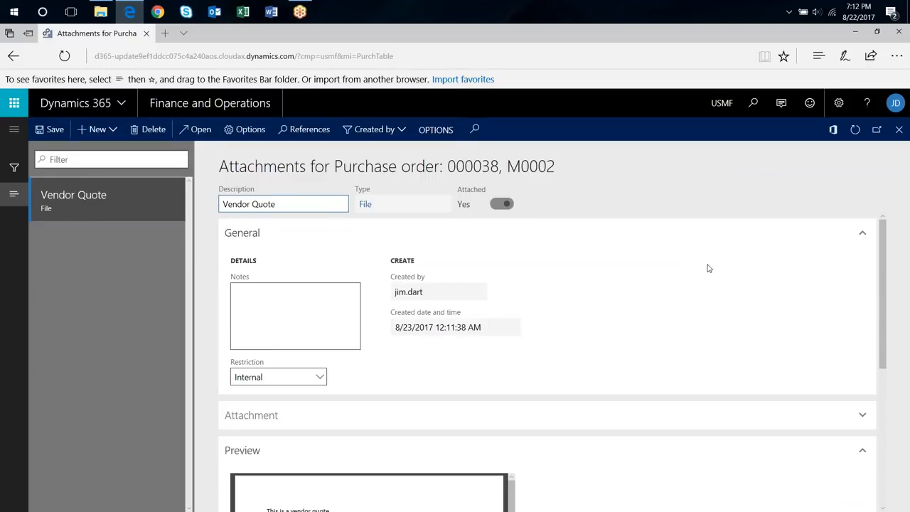
# Step: Examine the details and preview of the Vendor Quote attachment and return to the Purchase order preparation workspace
pyautogui.scroll(-3, 708, 268)
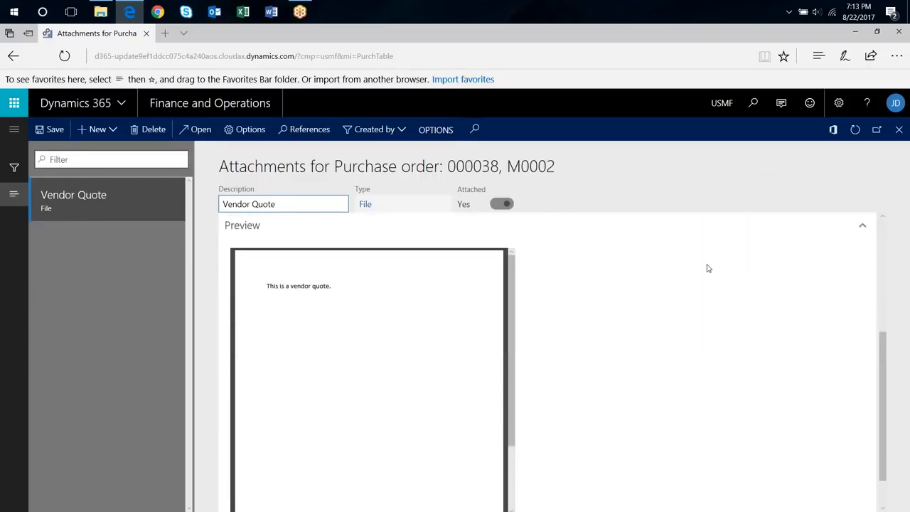
pyautogui.scroll(-2, 704, 266)
pyautogui.scroll(2, 702, 267)
pyautogui.scroll(3, 702, 268)
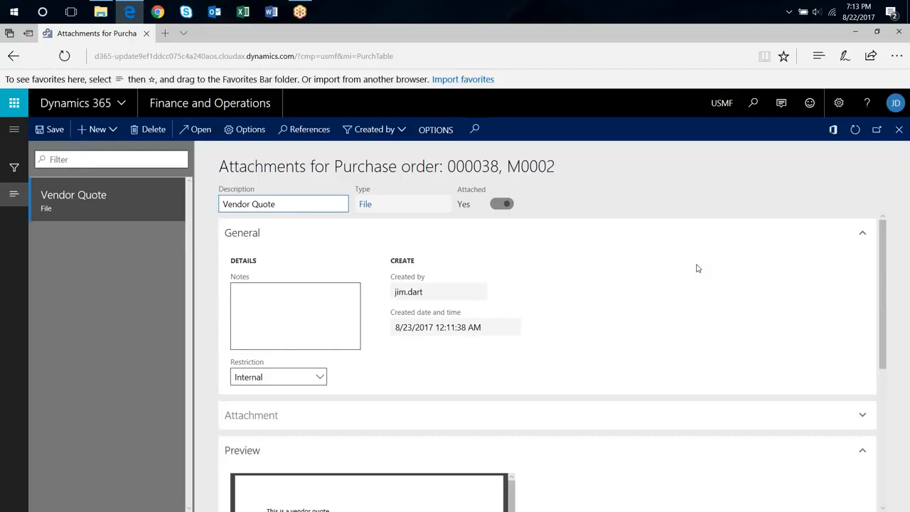
pyautogui.scroll(-2, 697, 268)
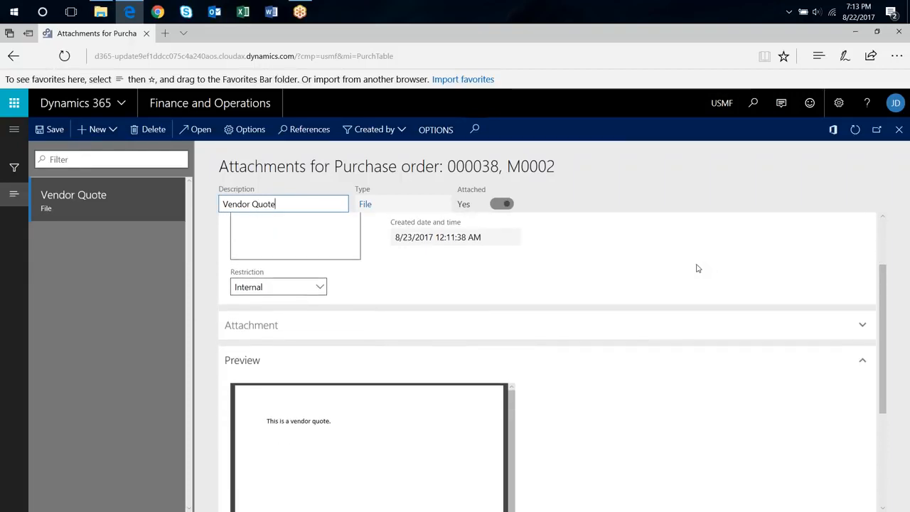
pyautogui.scroll(-2, 698, 268)
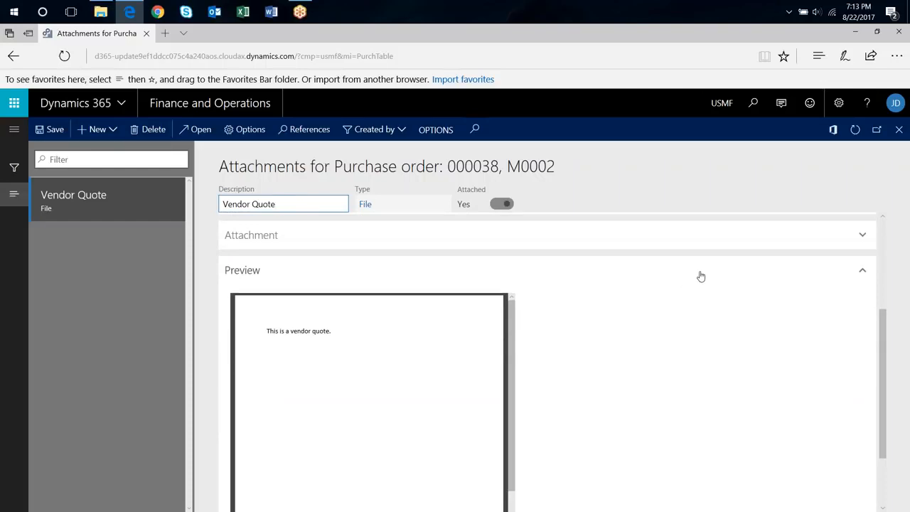
pyautogui.click(899, 132)
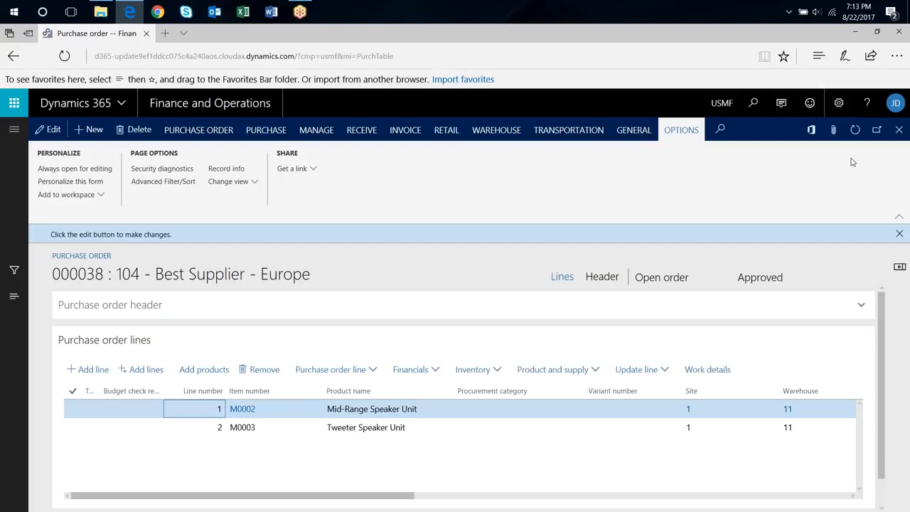
pyautogui.click(899, 131)
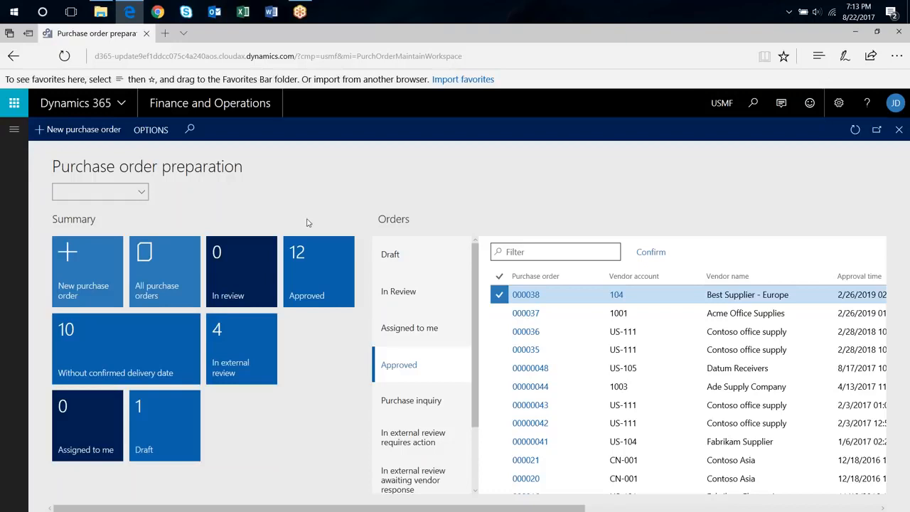
# Step: Open the list of all purchase orders and start personalizing its form
pyautogui.click(159, 284)
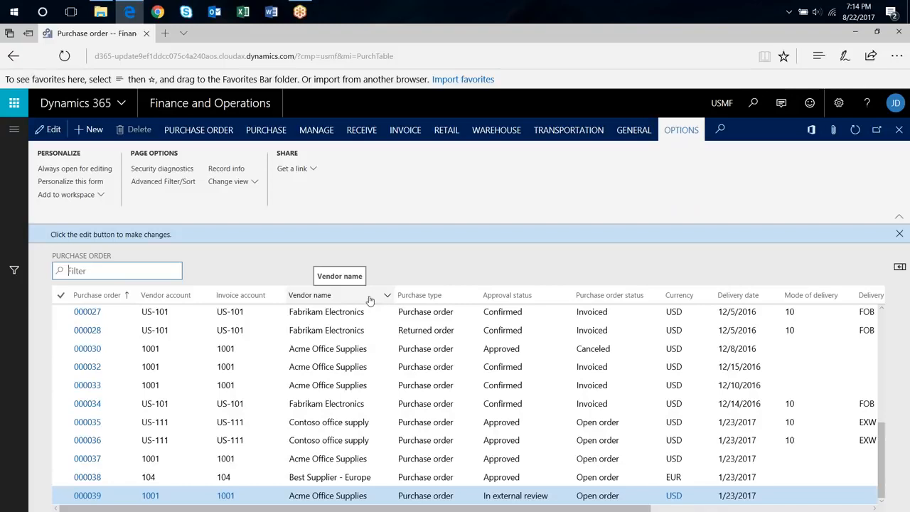
pyautogui.click(681, 132)
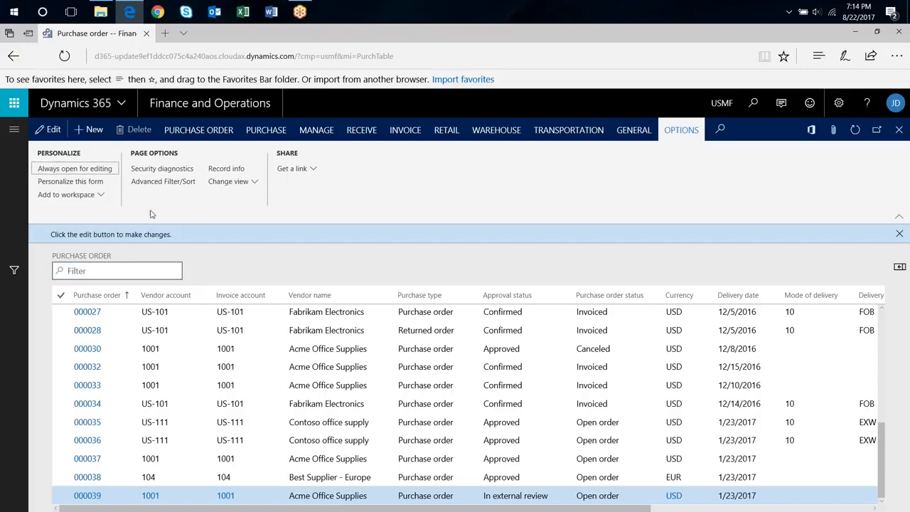
pyautogui.click(79, 184)
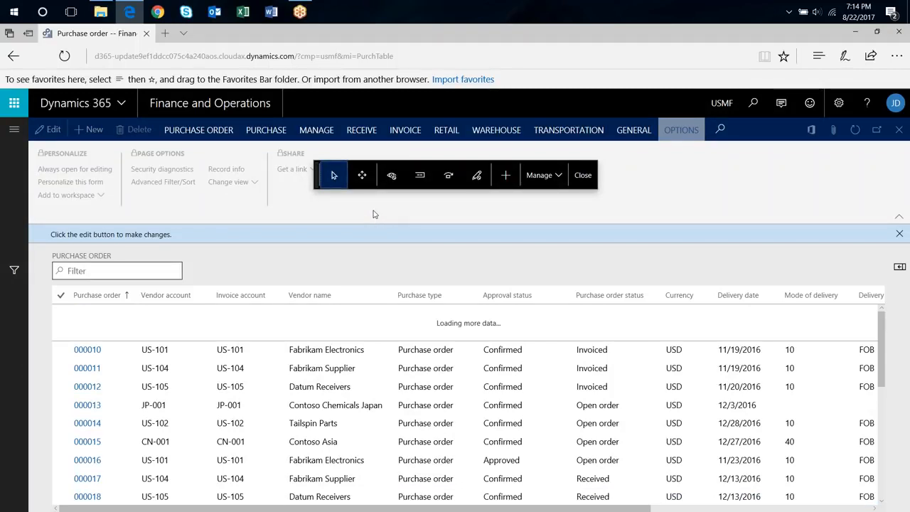
# Step: Move the Invoice account column to just after Mode of delivery and hide the Purchase type column
pyautogui.click(363, 176)
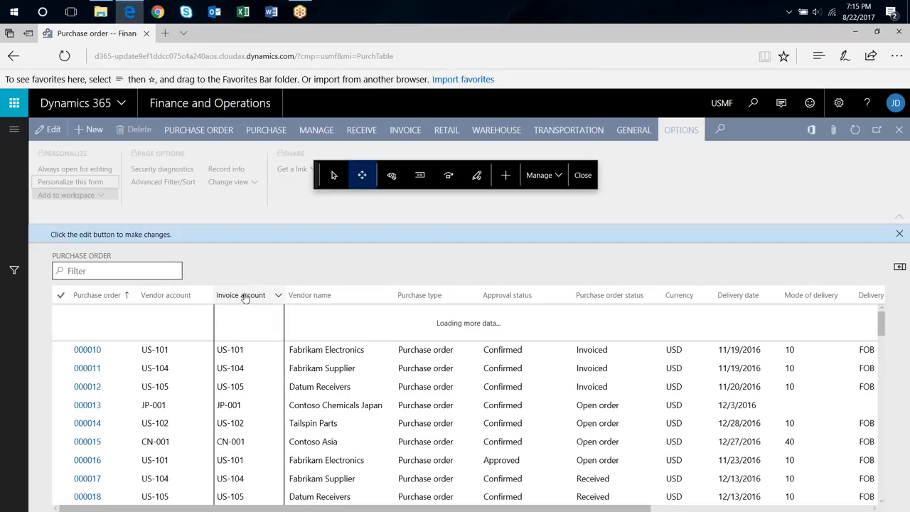
pyautogui.moveTo(279, 297); pyautogui.dragTo(849, 292)
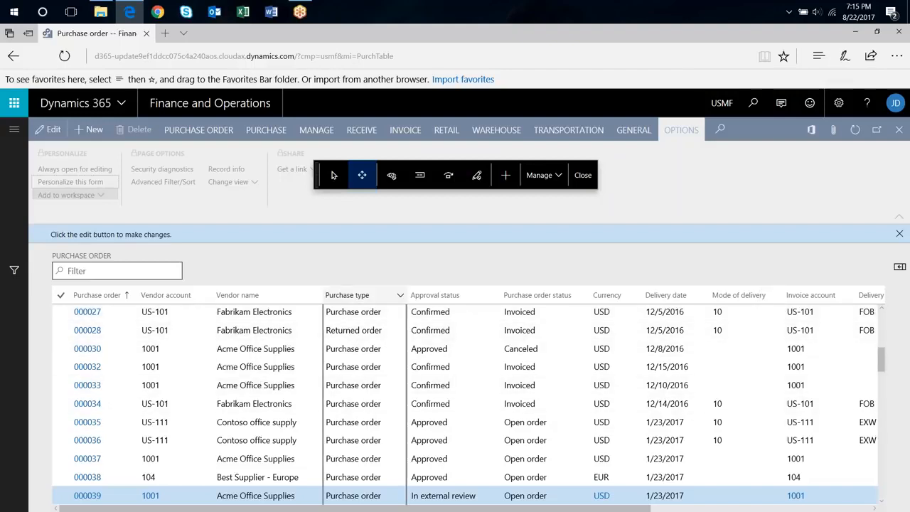
pyautogui.click(391, 177)
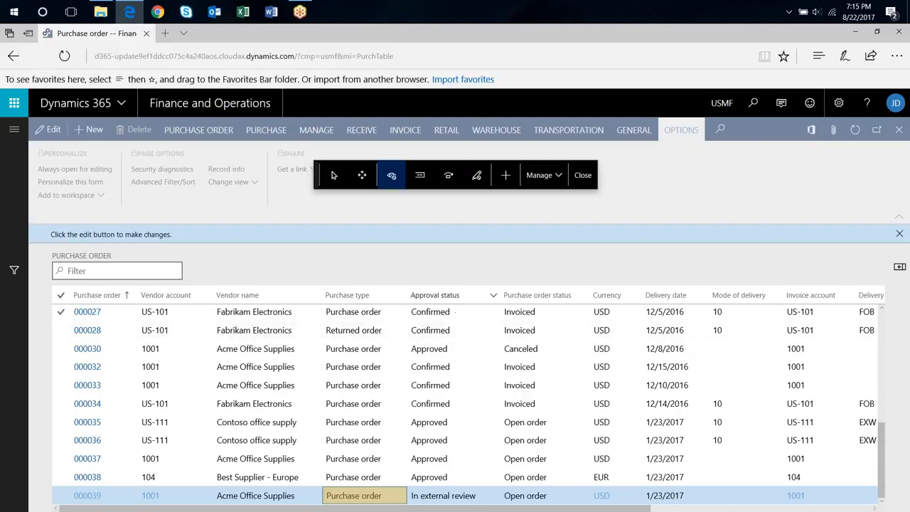
# Step: Add the Method of payment field from the Purchase orders table to the purchase order list
pyautogui.click(506, 176)
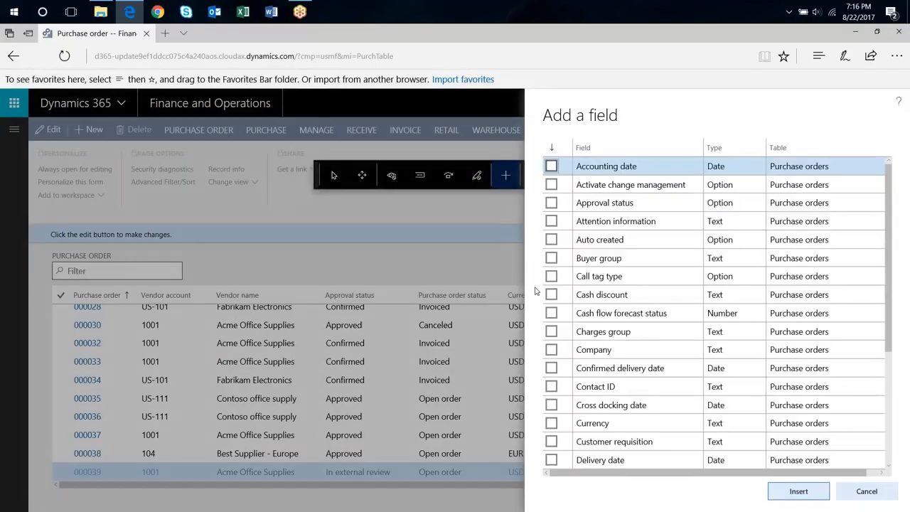
pyautogui.scroll(-5, 640, 286)
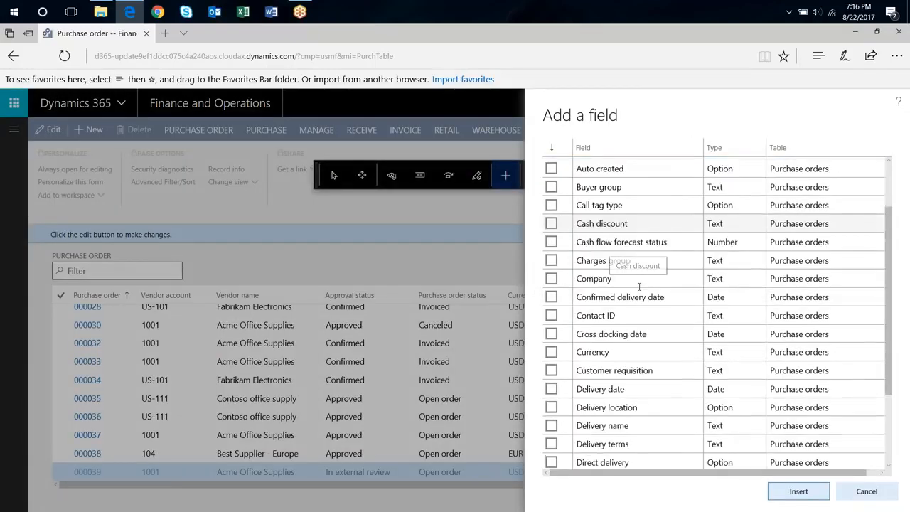
pyautogui.scroll(-5, 639, 285)
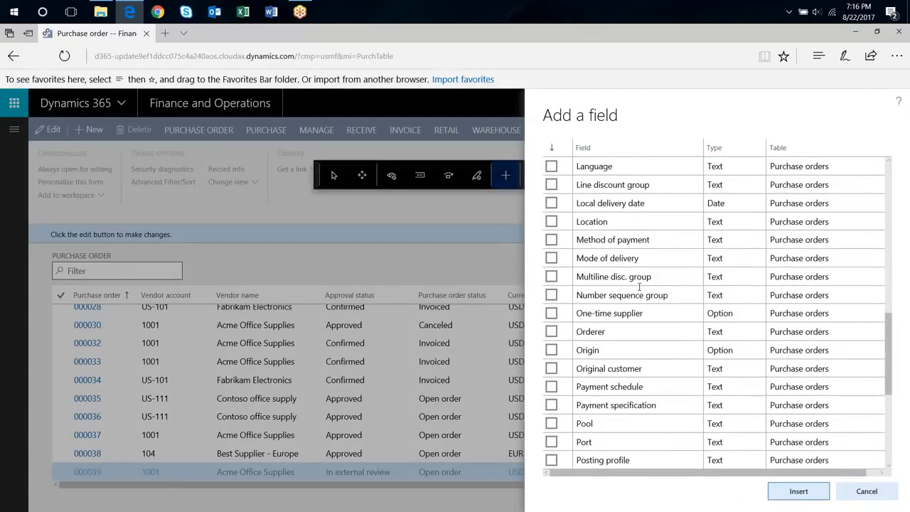
pyautogui.scroll(-5, 640, 285)
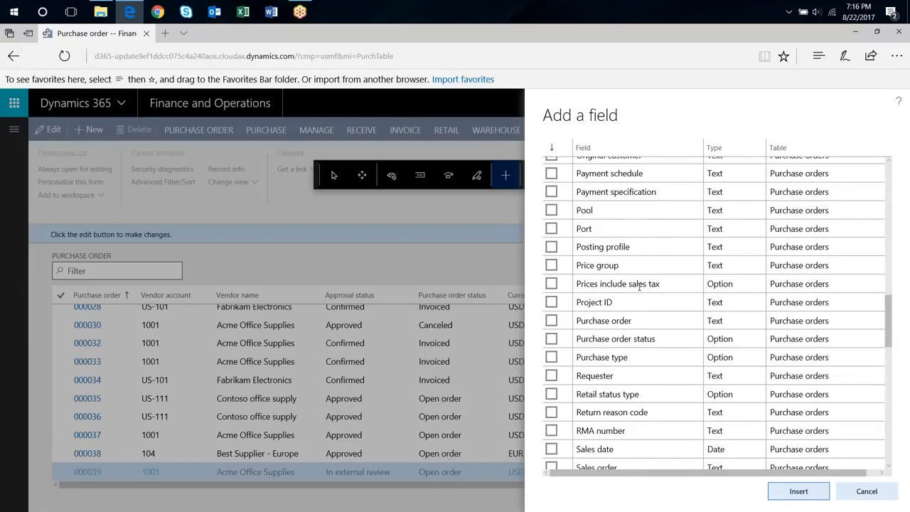
pyautogui.scroll(2, 640, 286)
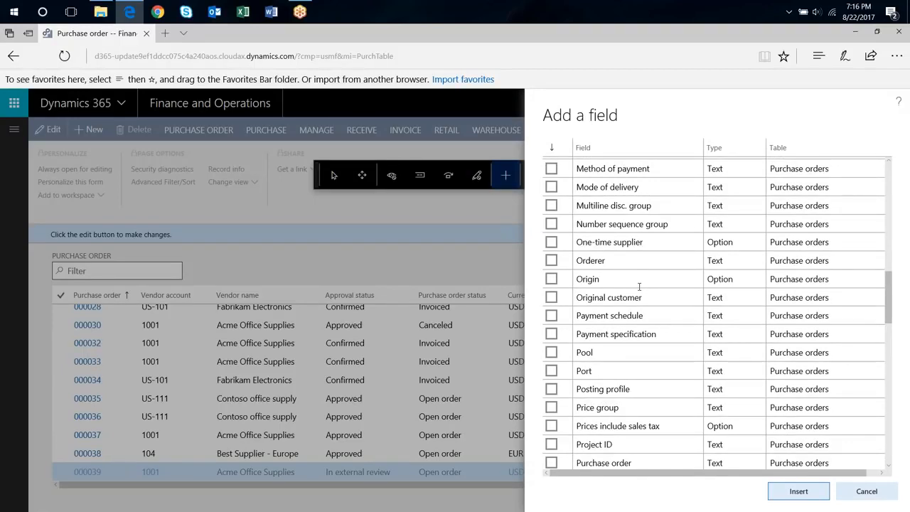
pyautogui.scroll(1, 639, 285)
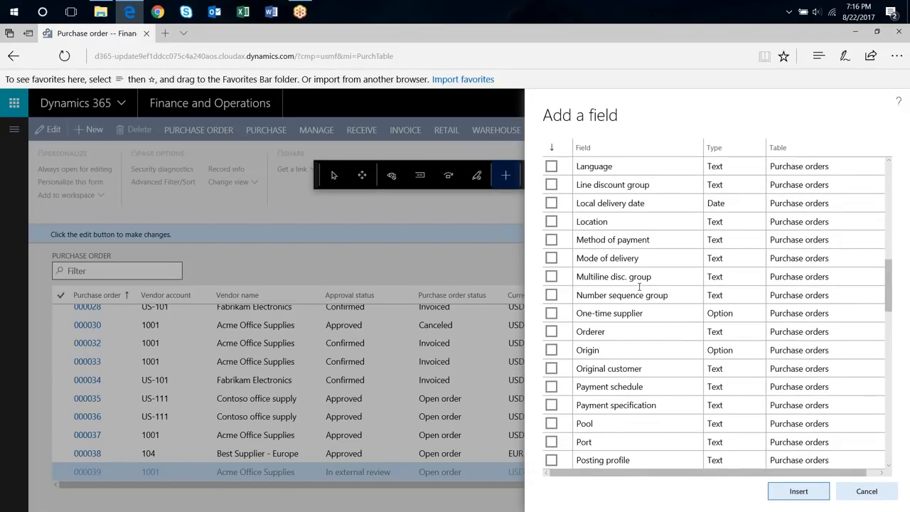
pyautogui.click(552, 240)
pyautogui.scroll(1, 780, 411)
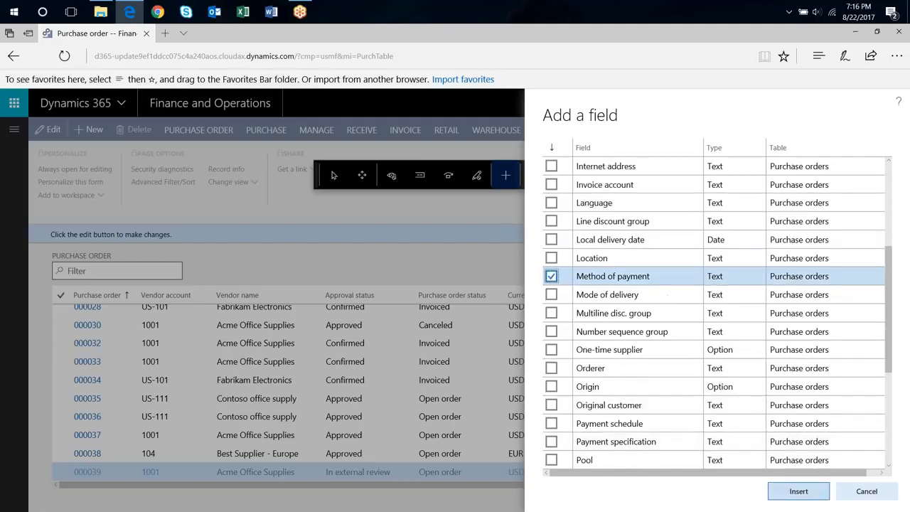
pyautogui.click(803, 491)
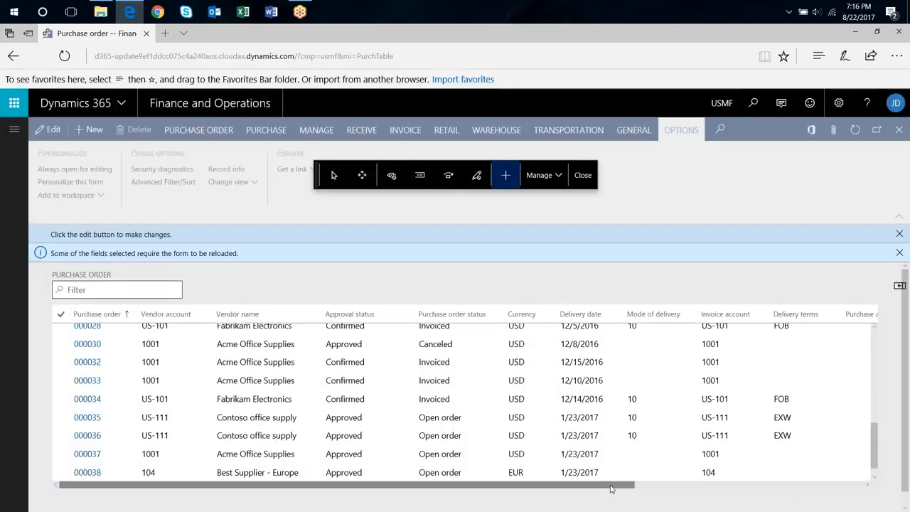
# Step: Move the Method of payment column to just after Purchase order status and finish personalizing the form
pyautogui.moveTo(611, 489); pyautogui.dragTo(852, 497)
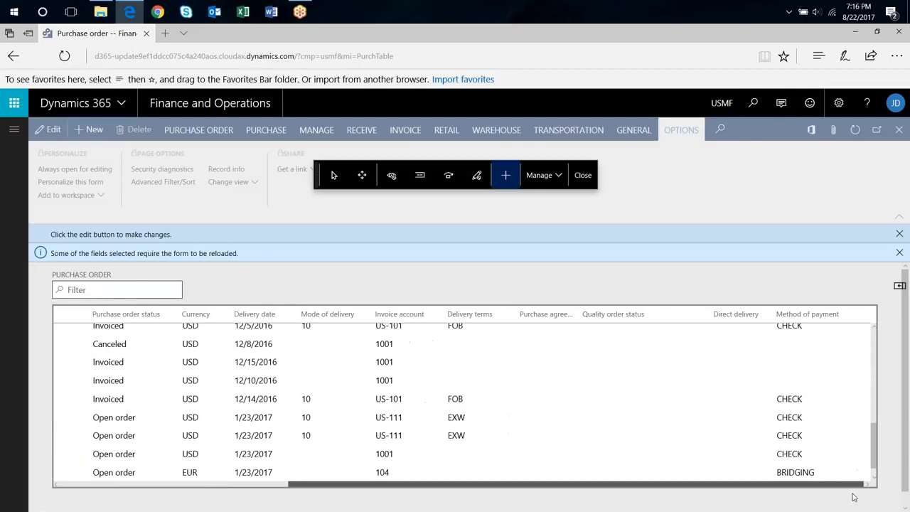
pyautogui.click(797, 318)
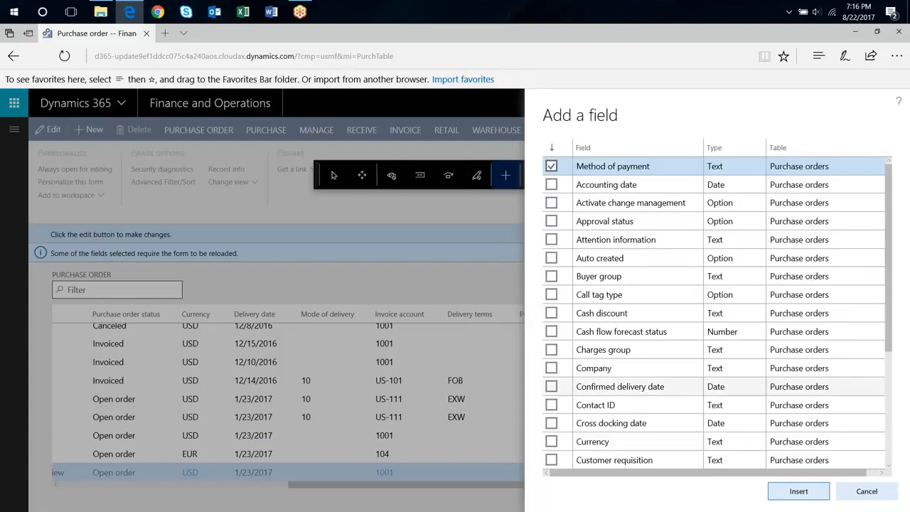
pyautogui.click(853, 491)
pyautogui.click(362, 175)
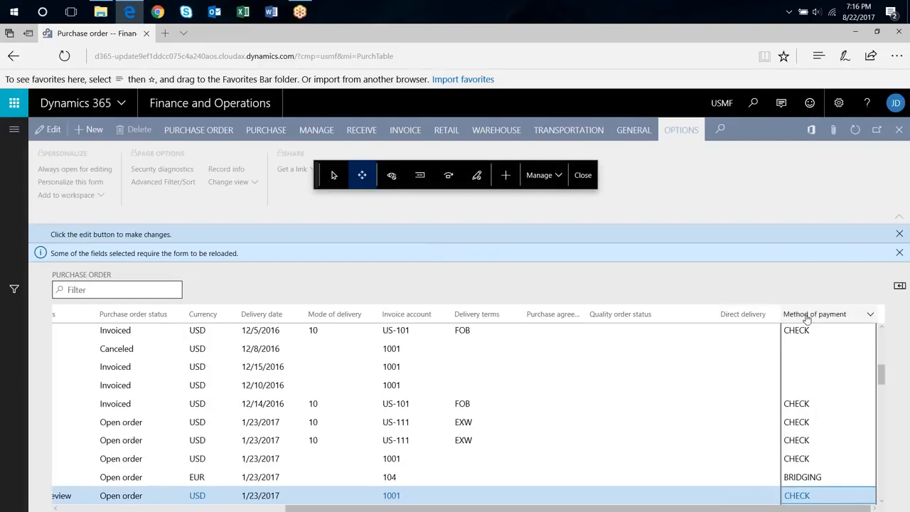
pyautogui.moveTo(806, 317); pyautogui.dragTo(179, 312)
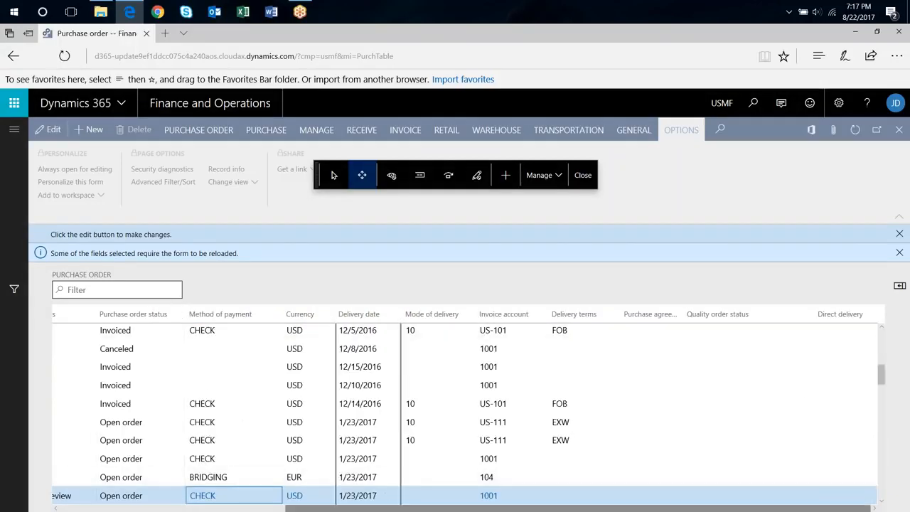
pyautogui.moveTo(488, 509); pyautogui.dragTo(260, 508)
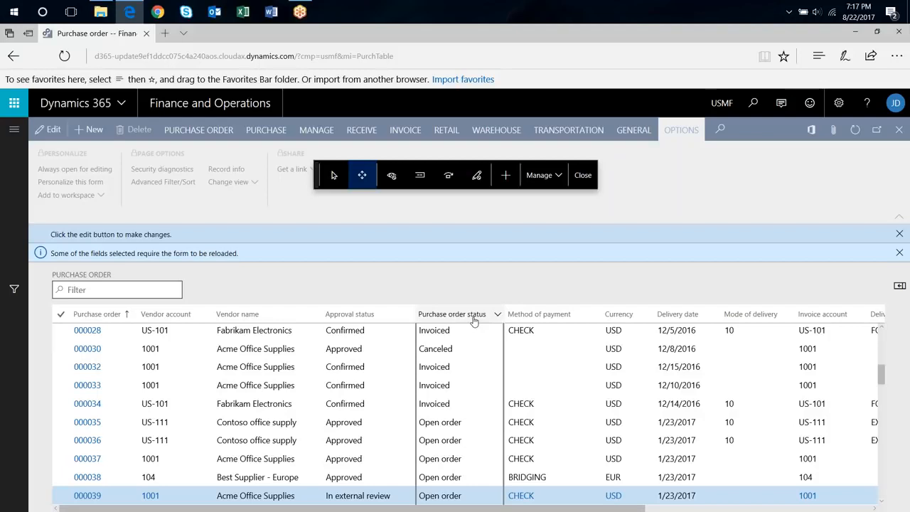
pyautogui.click(583, 176)
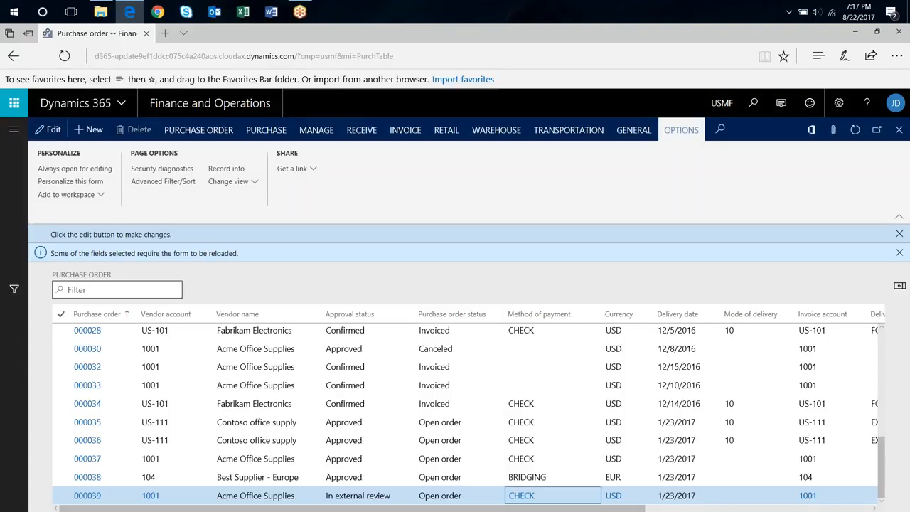
# Step: Leave the purchase order list and the Purchase order preparation workspace to return to the dashboard
pyautogui.click(898, 129)
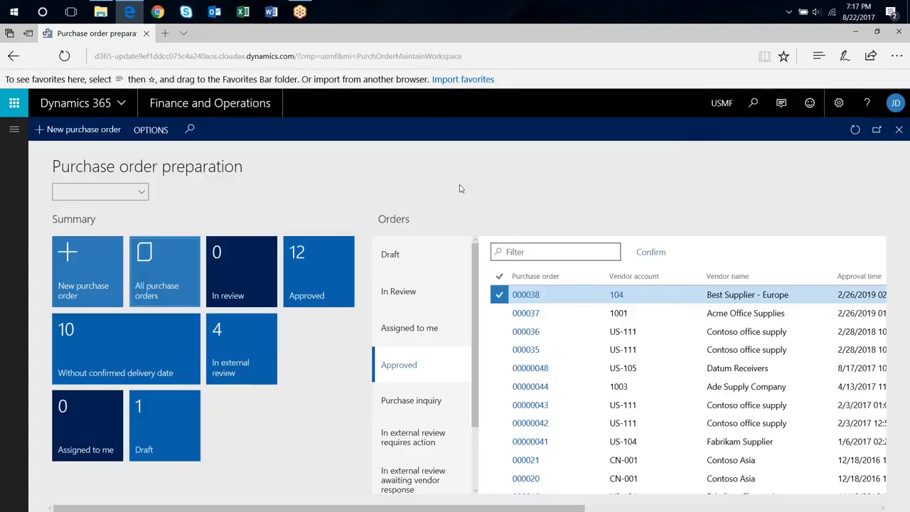
pyautogui.click(898, 131)
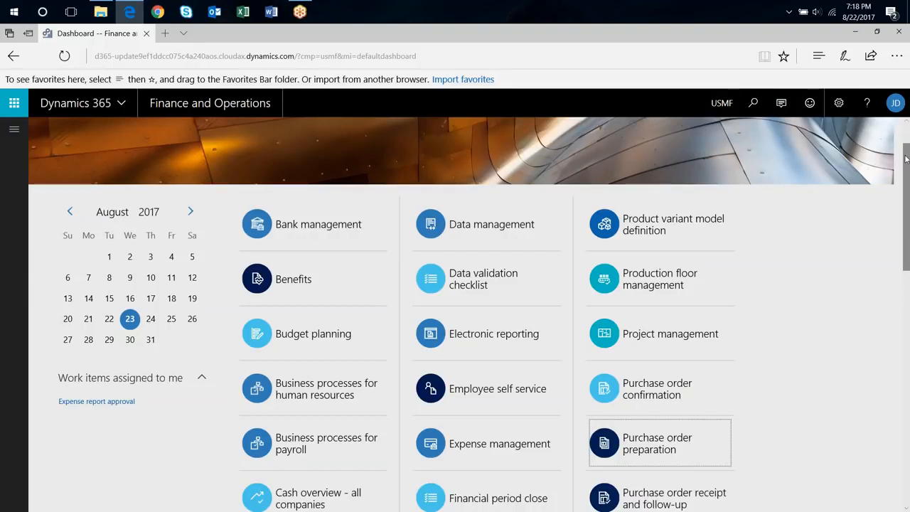
pyautogui.scroll(-3, 905, 158)
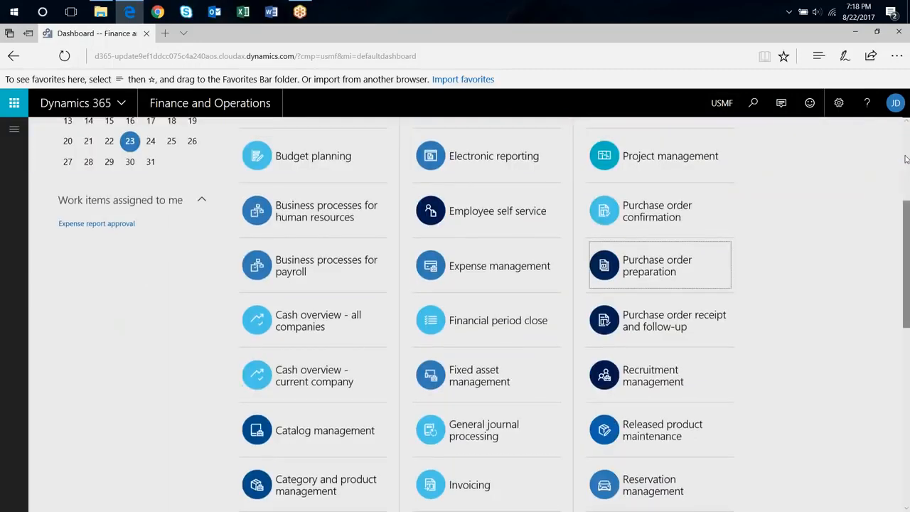
pyautogui.scroll(-2, 906, 158)
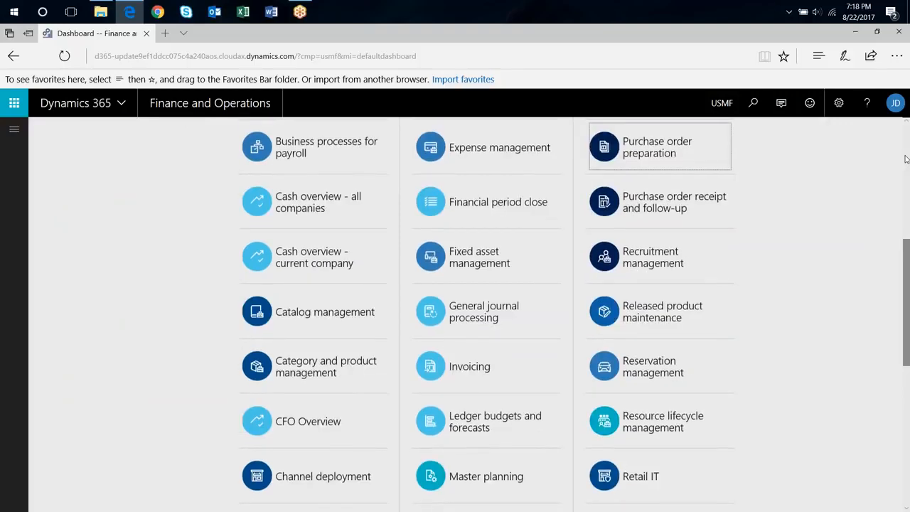
pyautogui.scroll(6, 906, 159)
# Step: Create a Task recorder recording named "Sales order entry" and start recording
pyautogui.click(839, 104)
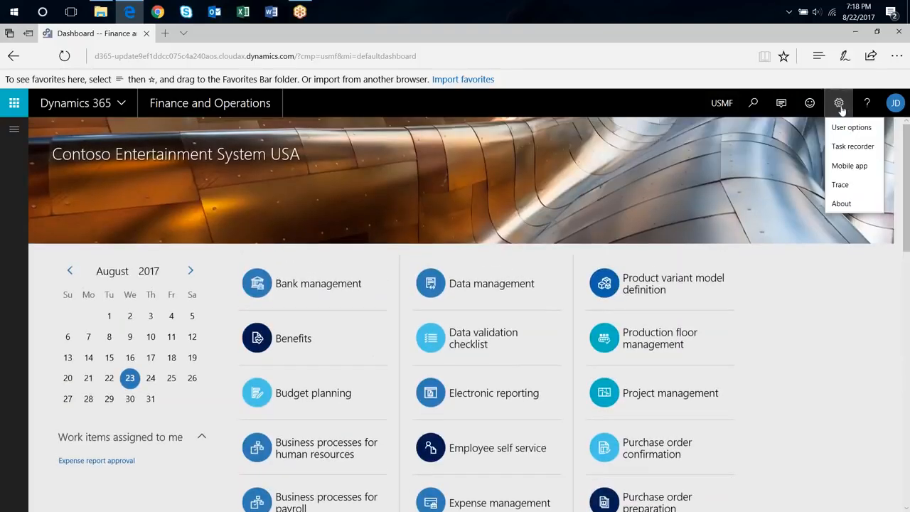
pyautogui.click(853, 148)
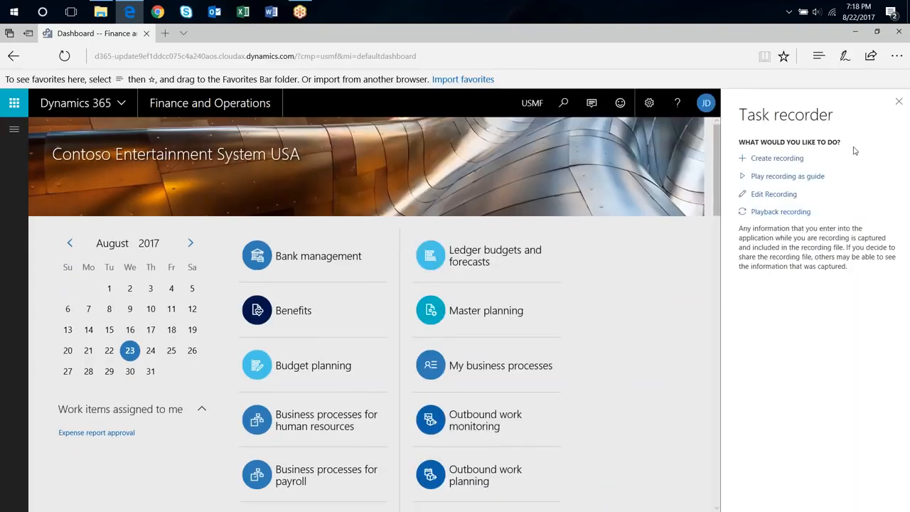
pyautogui.click(786, 160)
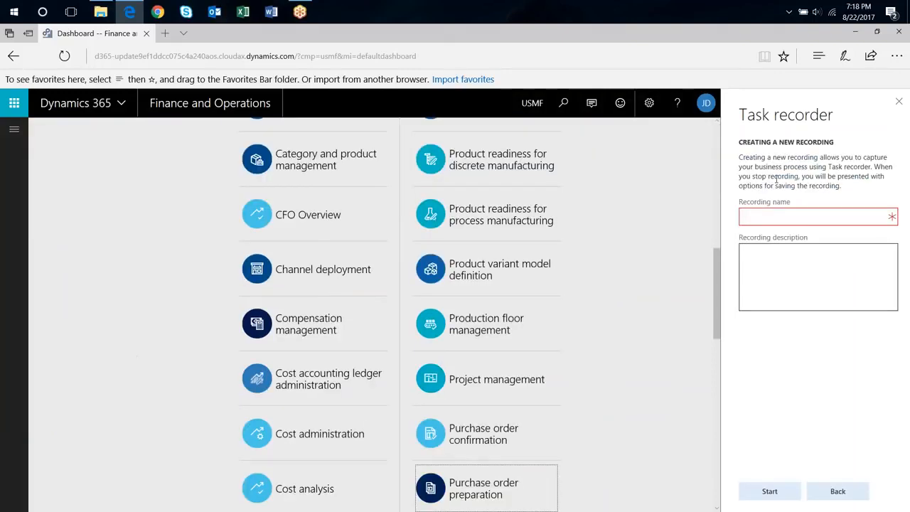
pyautogui.click(783, 216)
pyautogui.write('Sales order entry')
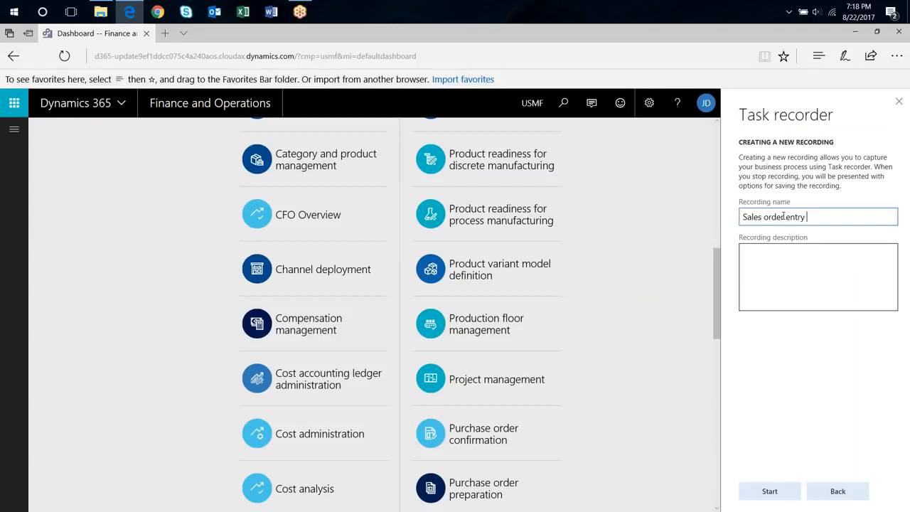
pyautogui.click(768, 490)
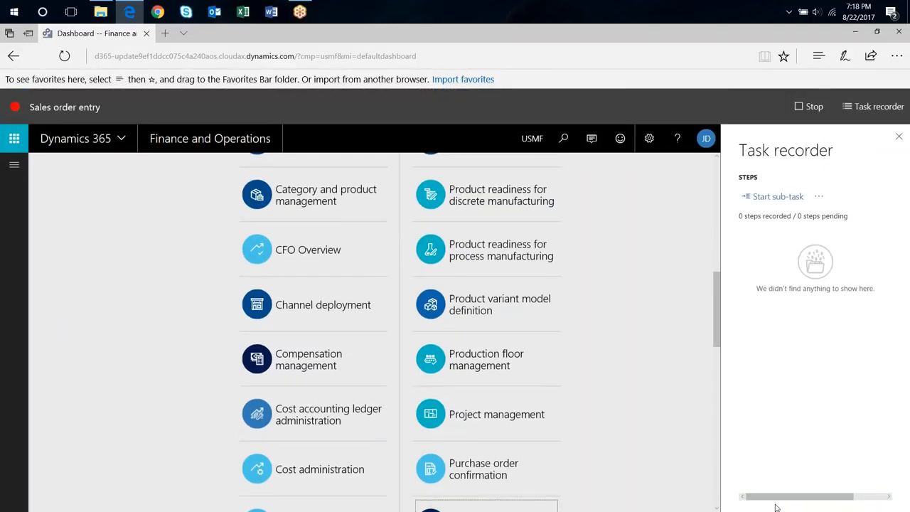
# Step: Open the Sales order processing and inquiry workspace from the dashboard
pyautogui.scroll(-4, 625, 417)
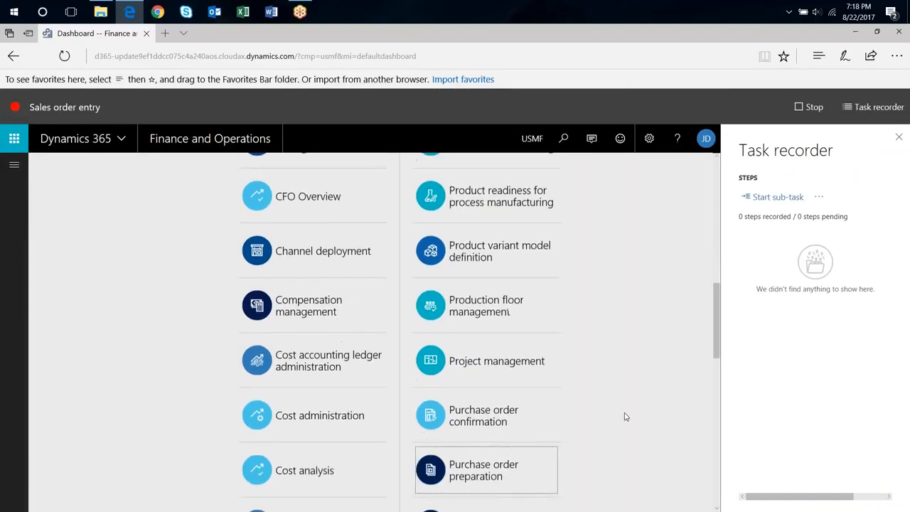
pyautogui.scroll(-1, 625, 416)
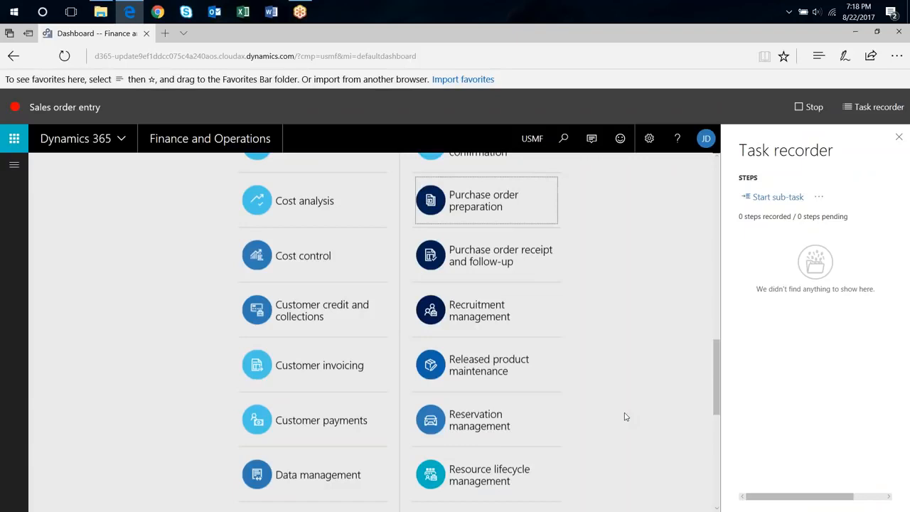
pyautogui.scroll(1, 625, 416)
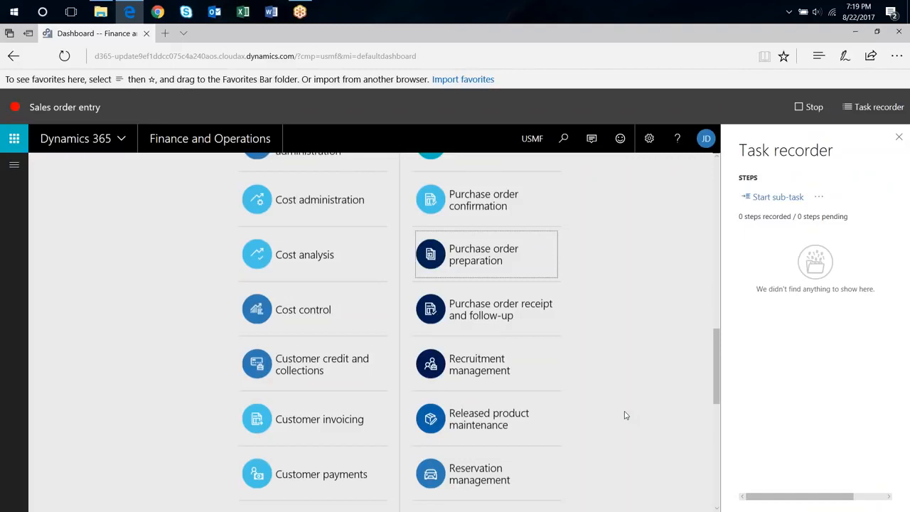
pyautogui.scroll(-7, 625, 415)
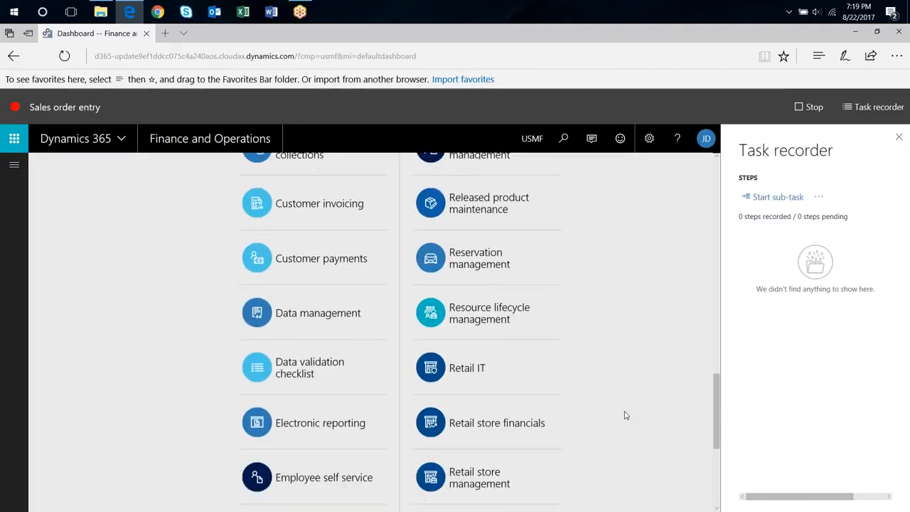
pyautogui.scroll(1, 625, 415)
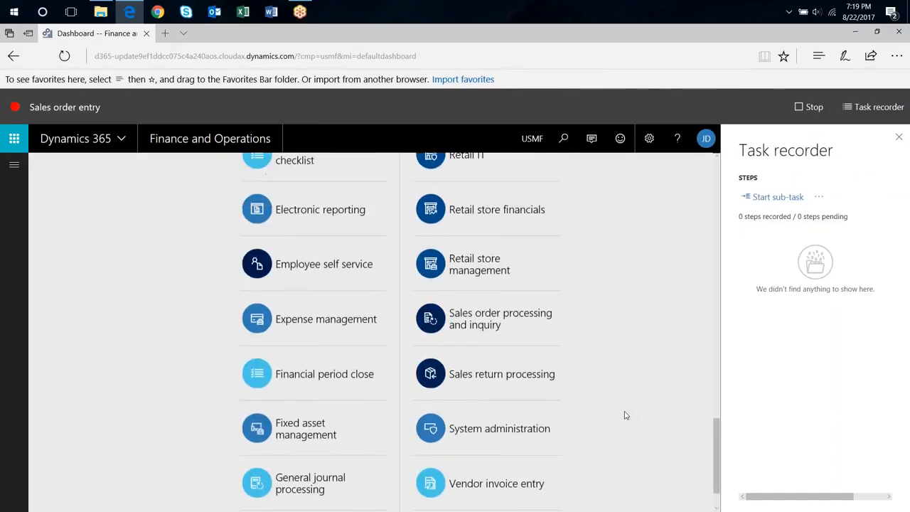
pyautogui.click(431, 318)
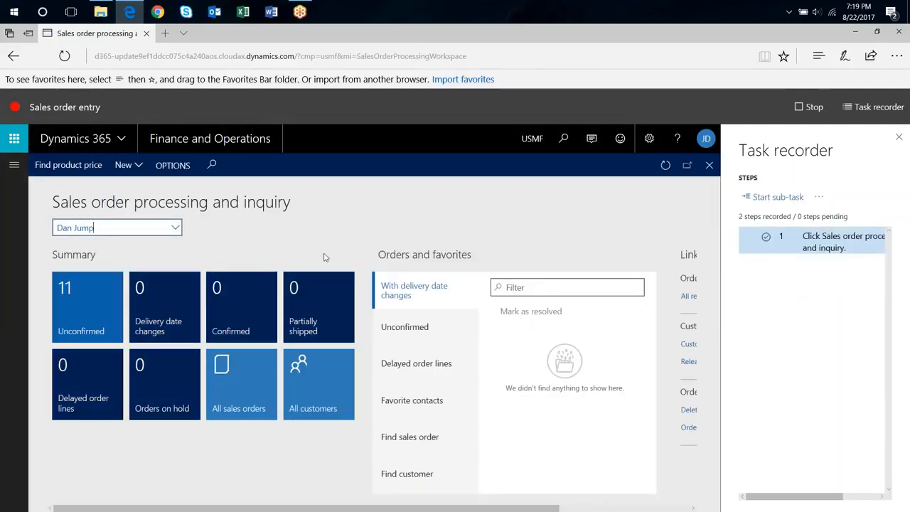
# Step: Start a new sales order and choose Contoso Retail Los Angeles as its customer account
pyautogui.click(126, 164)
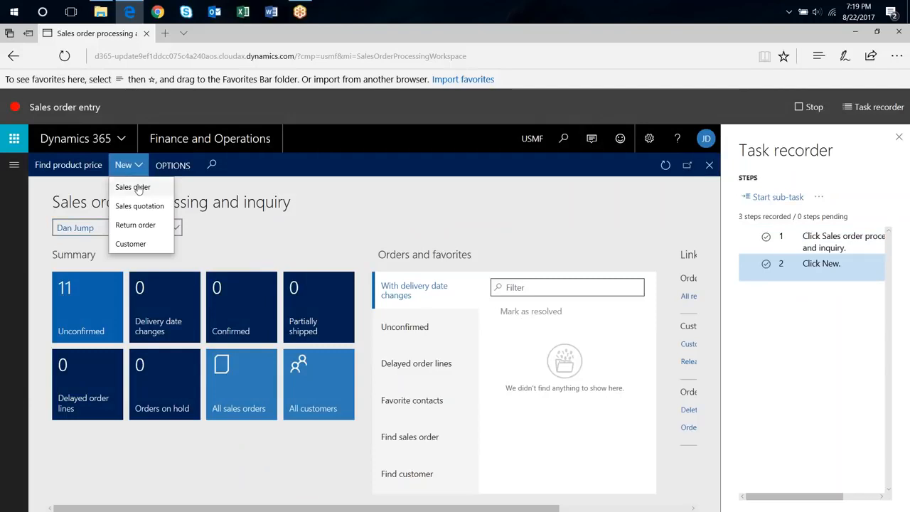
pyautogui.click(135, 188)
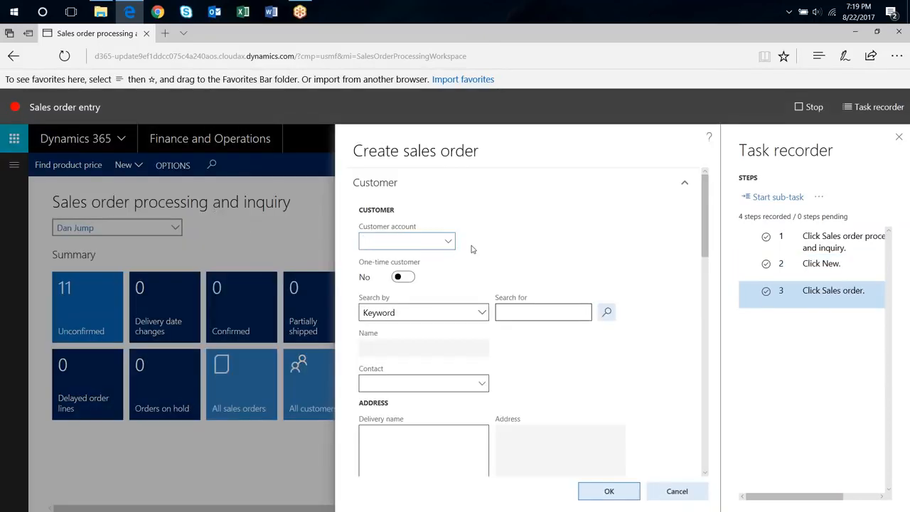
pyautogui.click(448, 243)
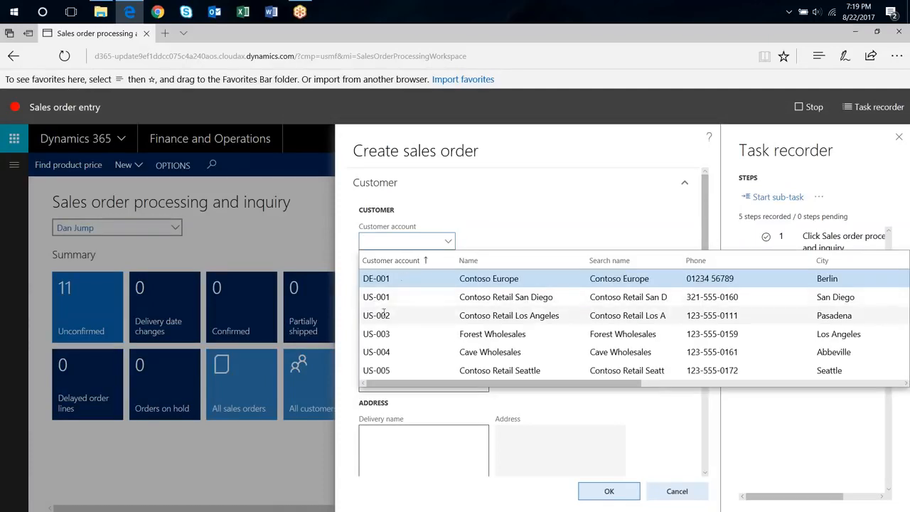
pyautogui.click(387, 314)
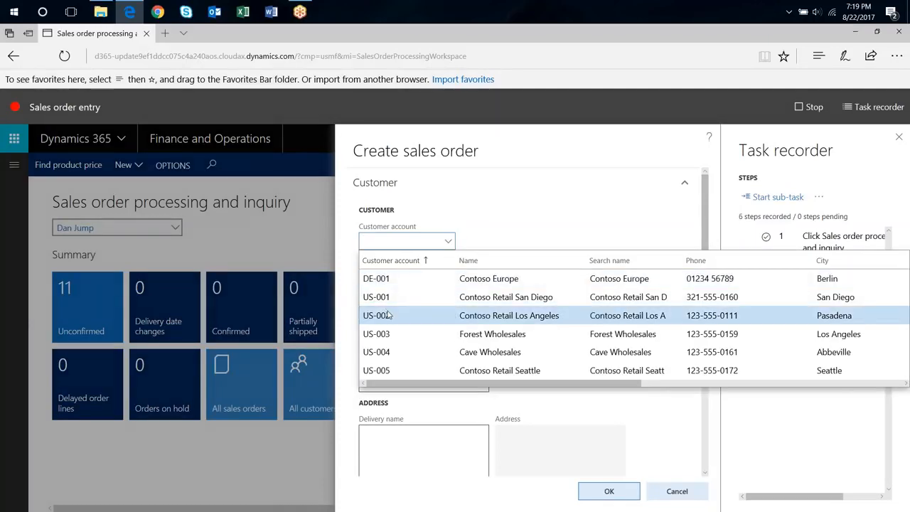
pyautogui.click(389, 315)
# Step: Collapse the Customer section and set the new sales order's storage dimensions to site 1 and warehouse 11
pyautogui.click(684, 183)
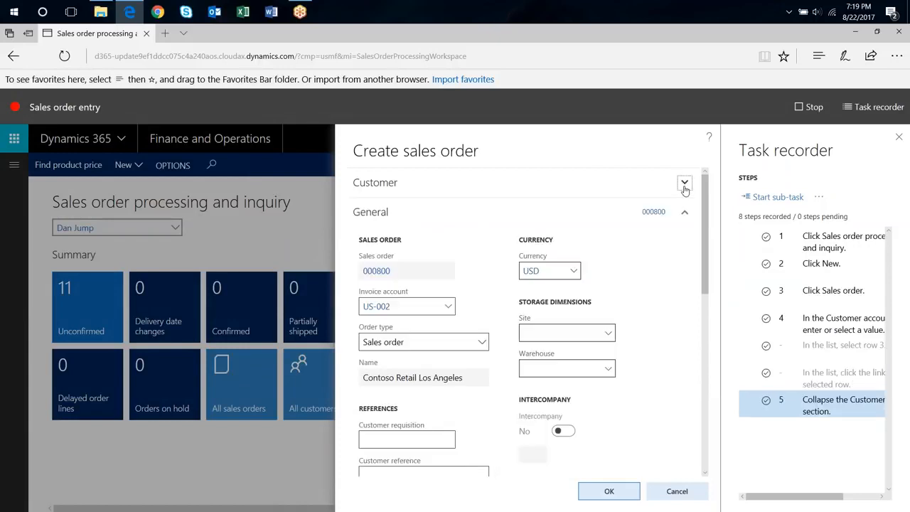
pyautogui.click(609, 335)
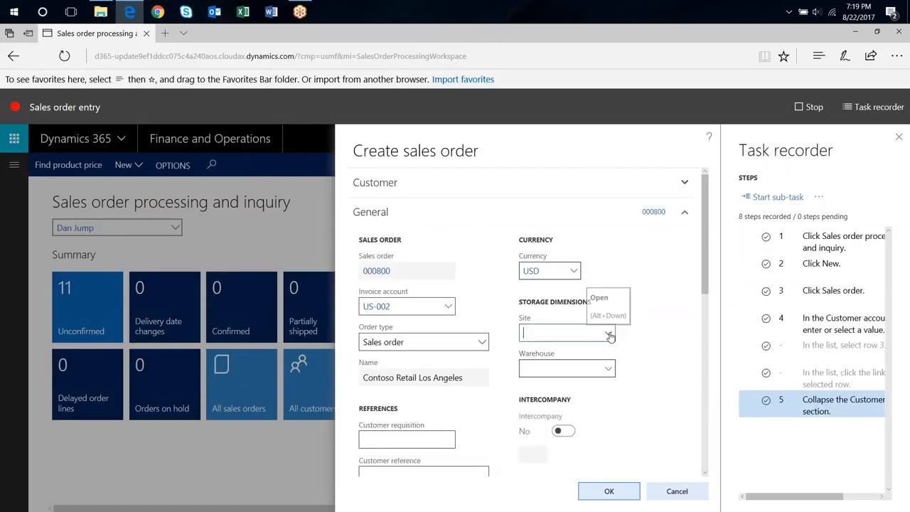
pyautogui.click(561, 374)
pyautogui.click(610, 370)
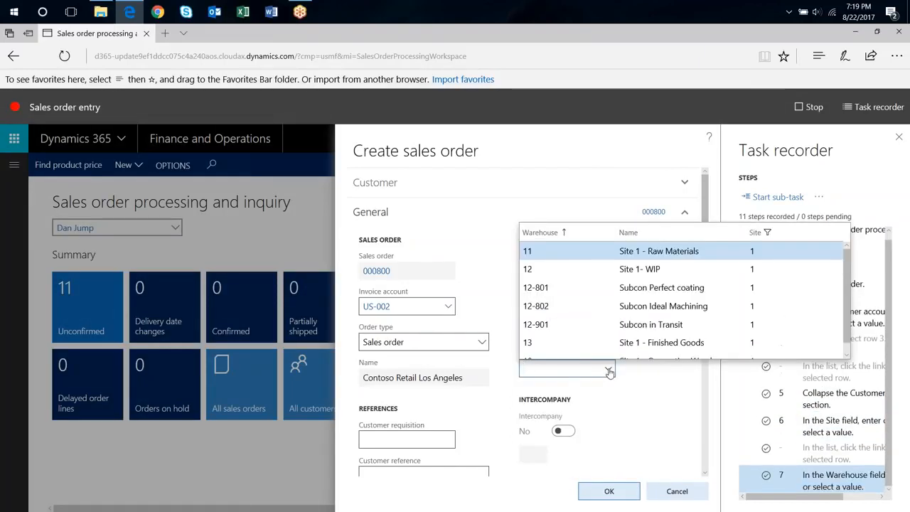
pyautogui.click(528, 251)
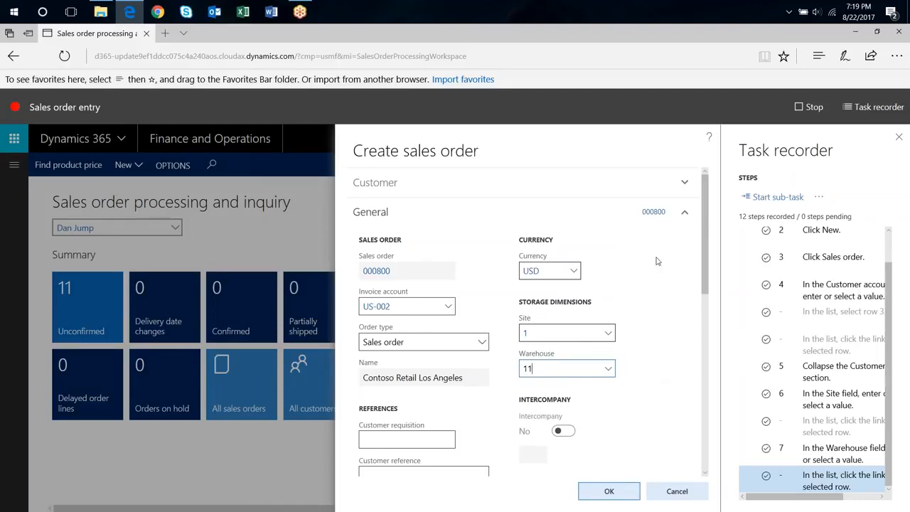
# Step: Collapse the General section, set the requested receipt date to 8/31/2017, and create the sales order
pyautogui.click(685, 214)
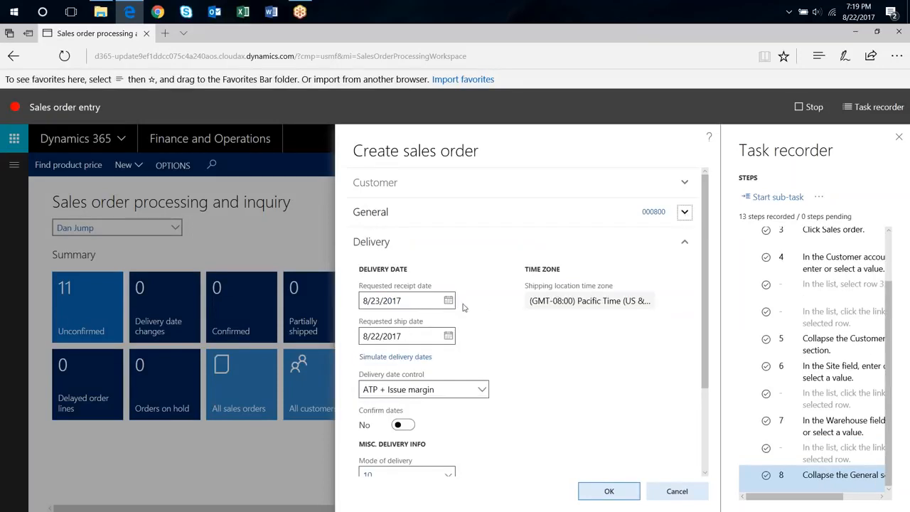
pyautogui.click(449, 300)
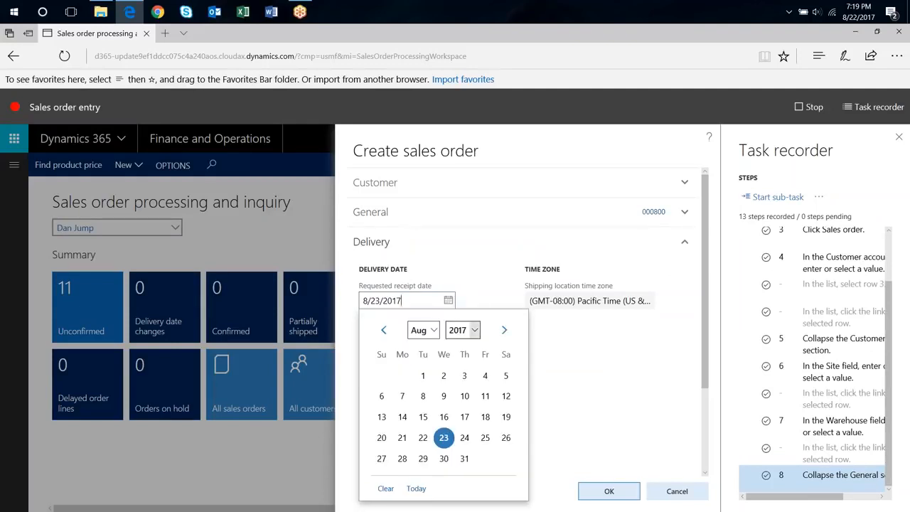
pyautogui.click(465, 459)
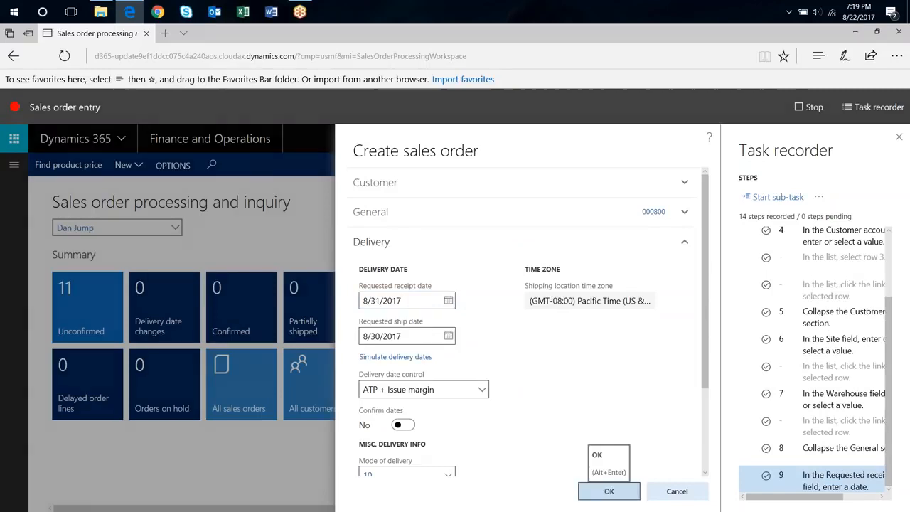
pyautogui.click(610, 491)
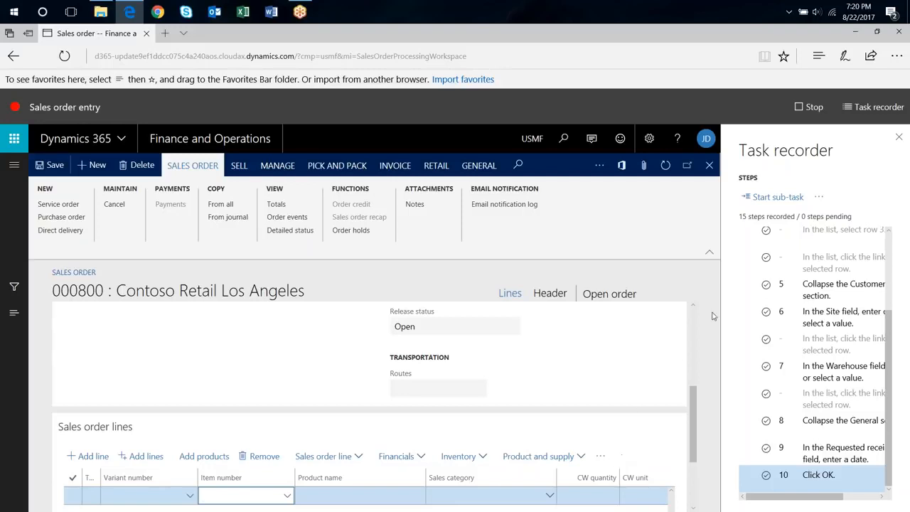
# Step: Stop the task recording and save it to the Desktop as "Sales order entry" in AXTR format
pyautogui.click(811, 108)
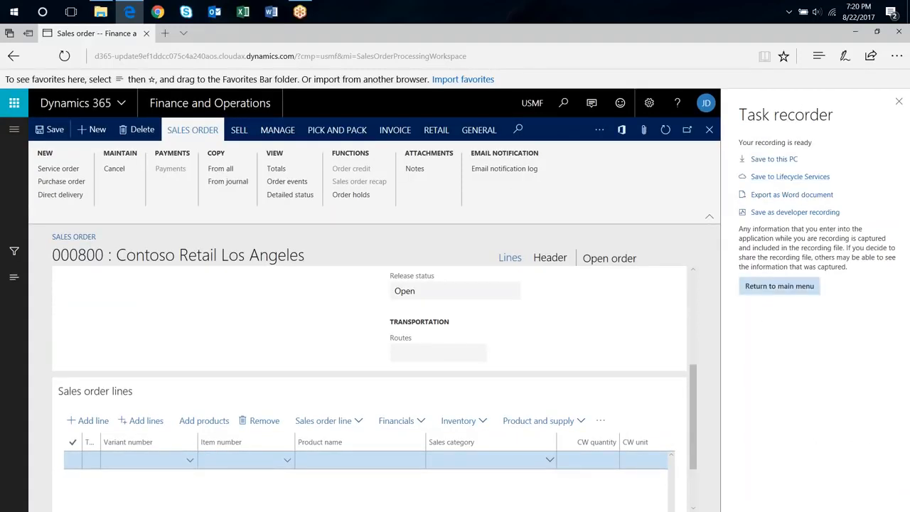
pyautogui.click(770, 160)
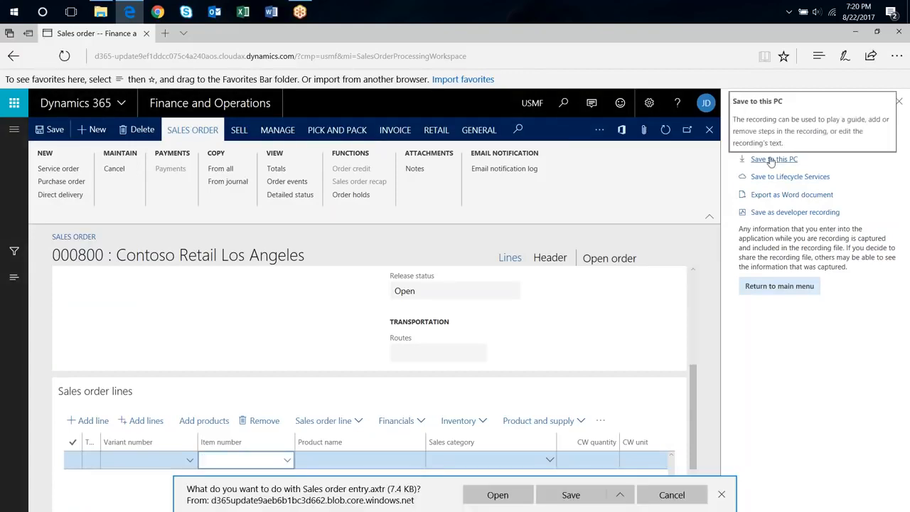
pyautogui.click(619, 495)
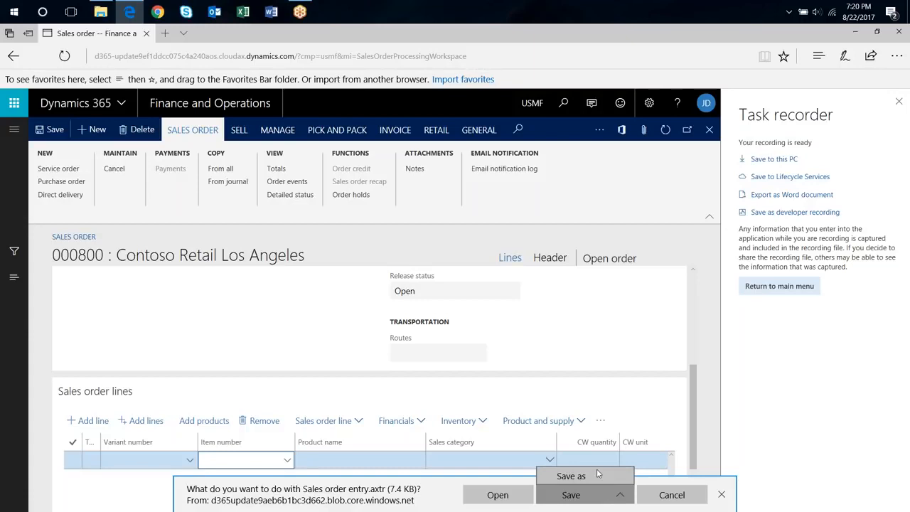
pyautogui.click(597, 474)
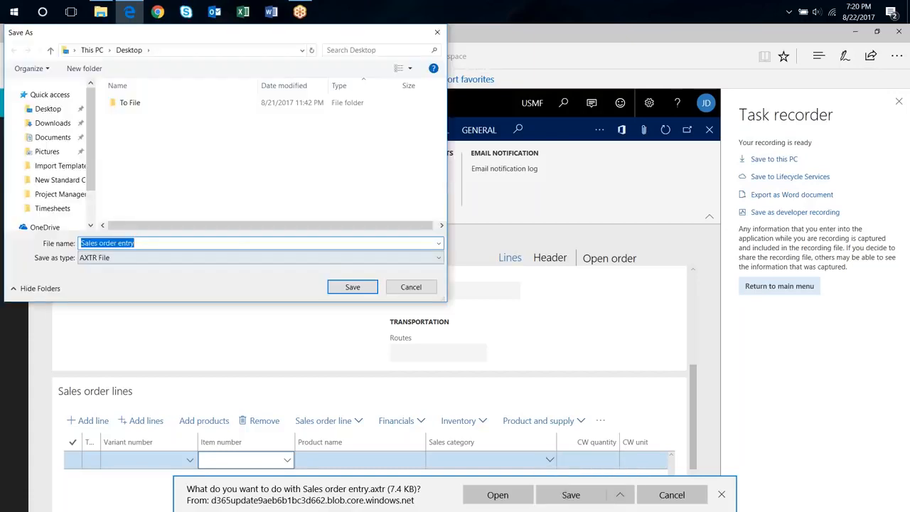
pyautogui.click(351, 287)
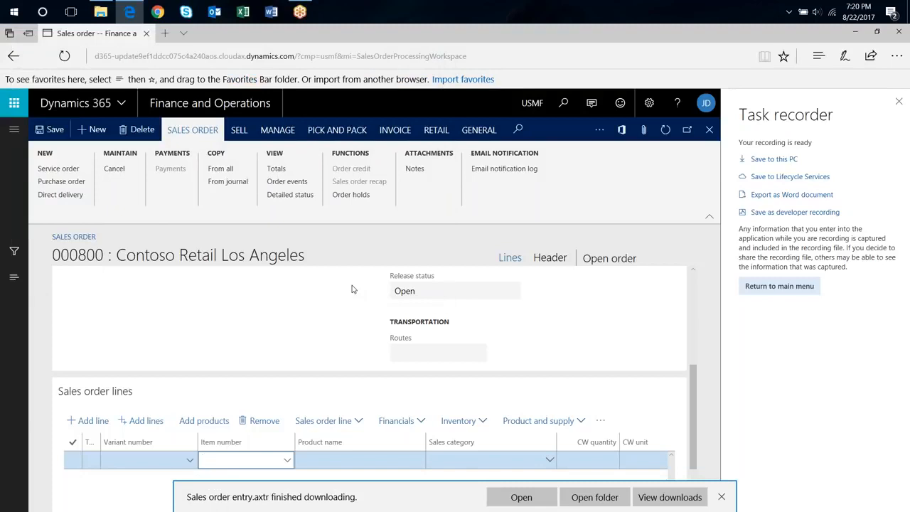
pyautogui.click(722, 497)
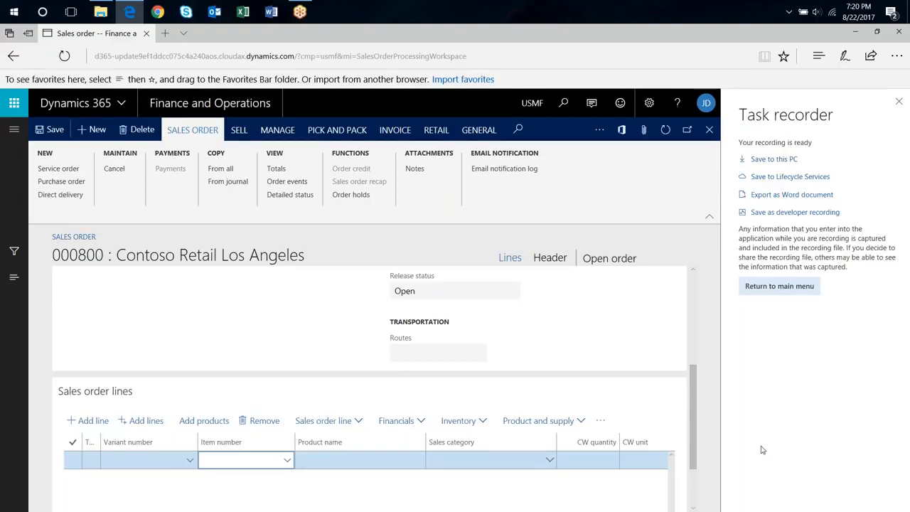
# Step: Load the saved Sales order entry.axtr file from this PC to play as a guide and open its Task guide
pyautogui.click(779, 286)
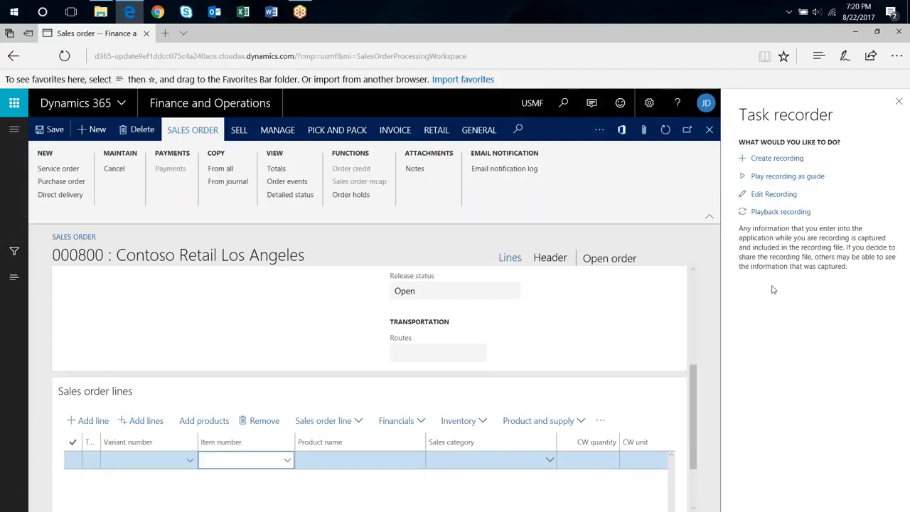
pyautogui.click(784, 177)
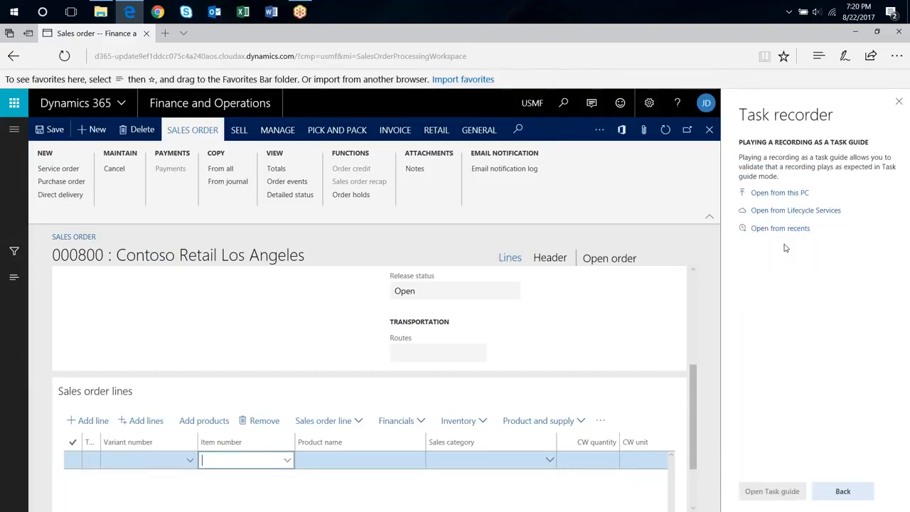
pyautogui.click(778, 192)
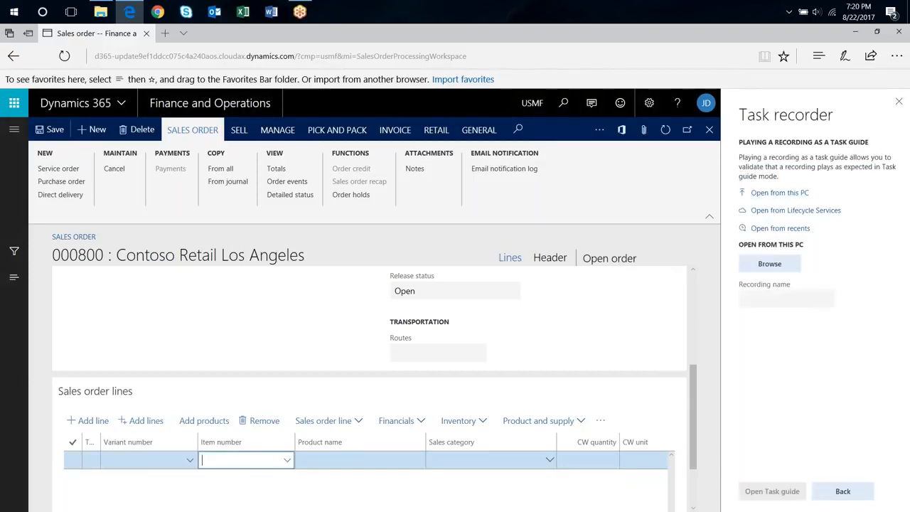
pyautogui.click(774, 266)
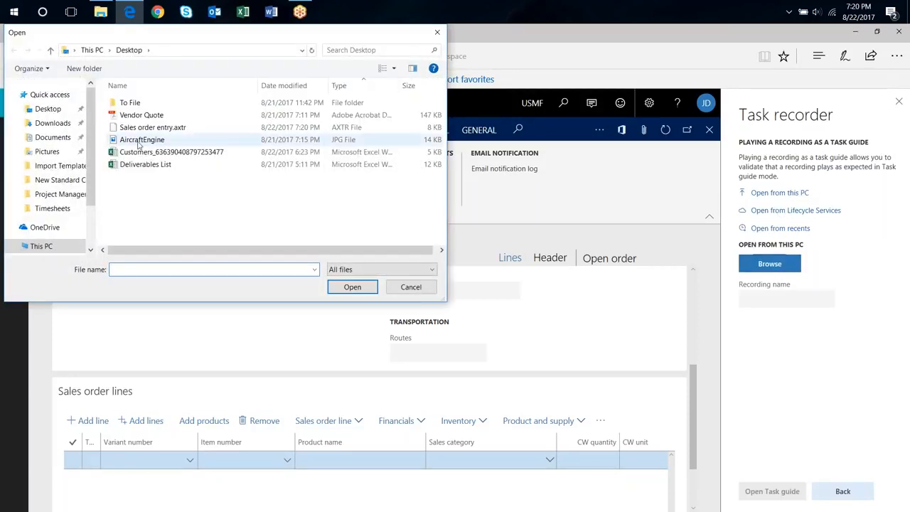
pyautogui.click(146, 130)
pyautogui.click(339, 290)
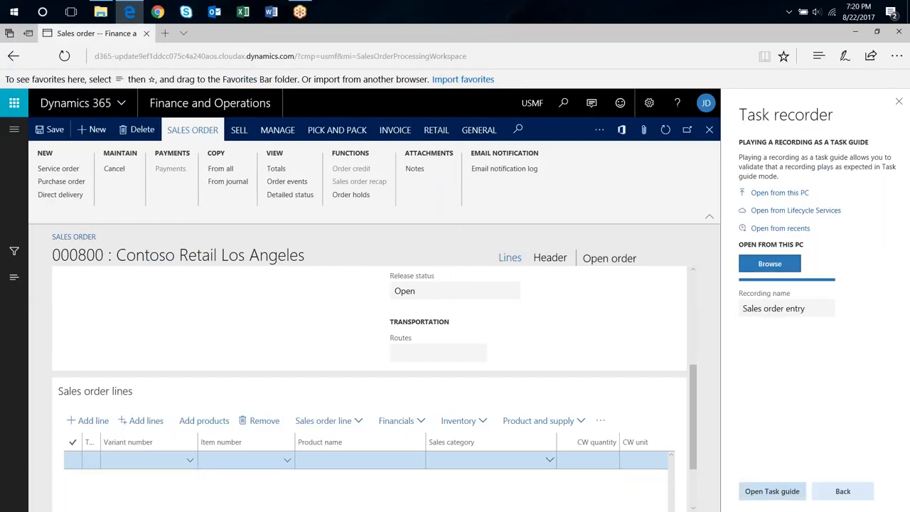
pyautogui.click(776, 491)
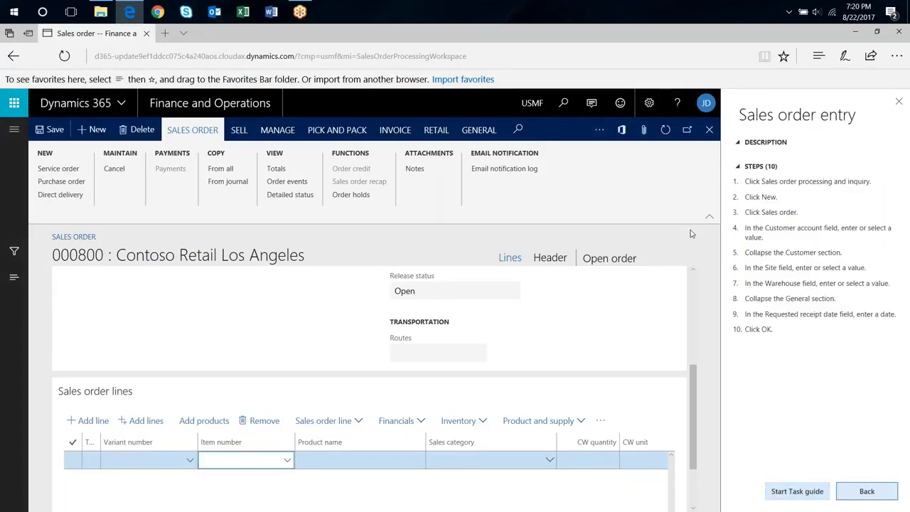
# Step: Leave the sales order and its workspace for the dashboard and start the Sales order entry Task guide
pyautogui.click(708, 131)
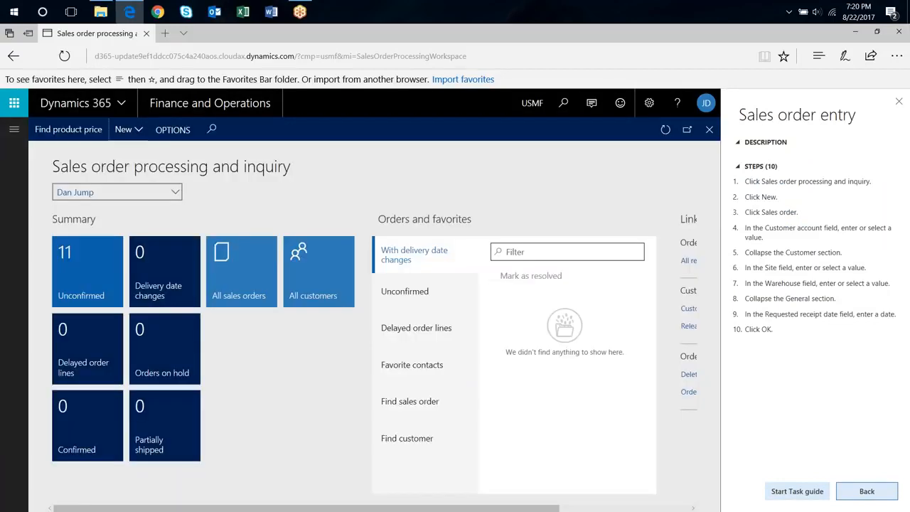
pyautogui.click(709, 130)
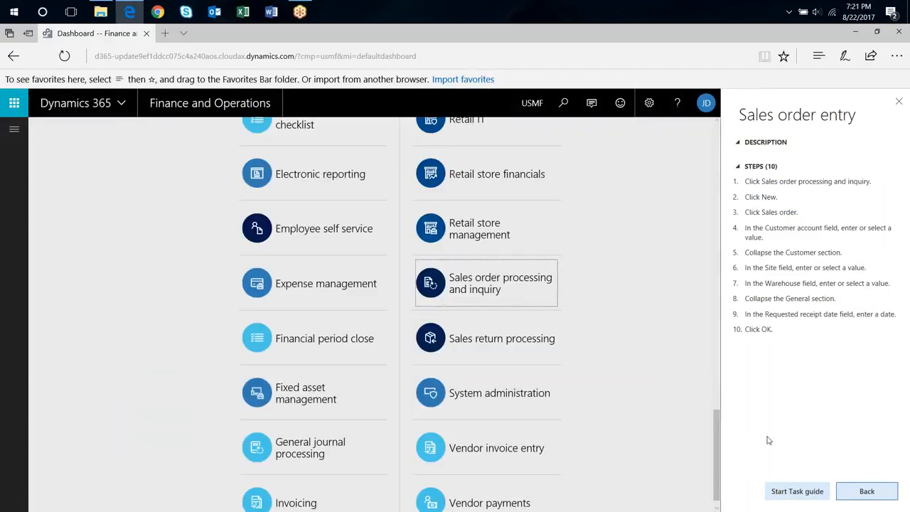
pyautogui.click(796, 494)
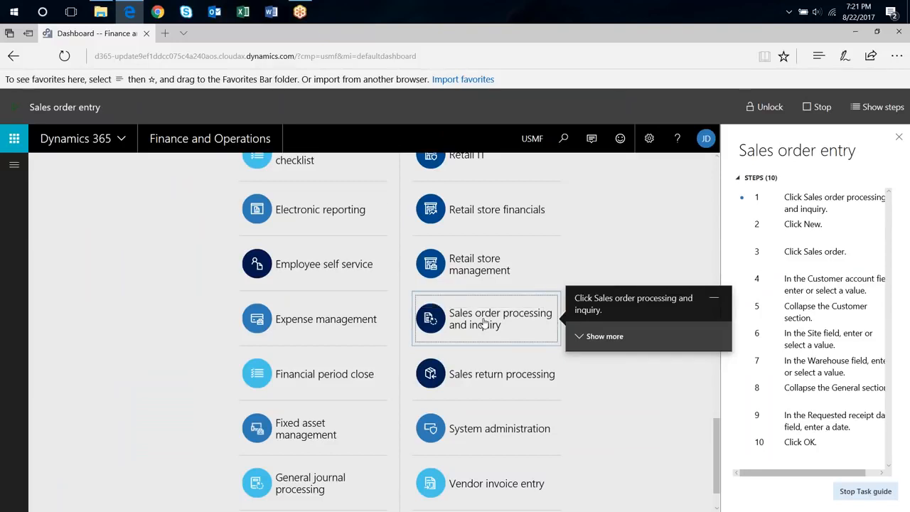
# Step: Following the guide, start a sales order from Sales order processing and inquiry with Contoso Retail San Diego as customer account
pyautogui.click(484, 322)
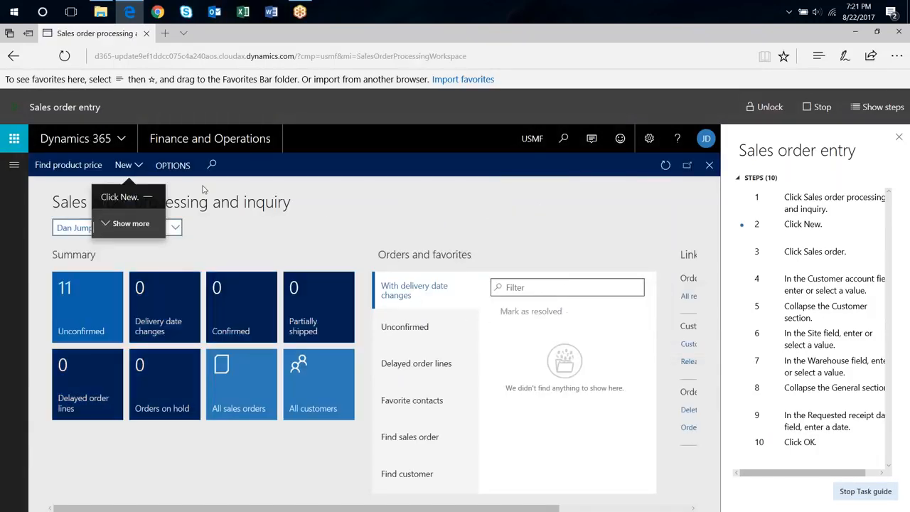
pyautogui.click(138, 165)
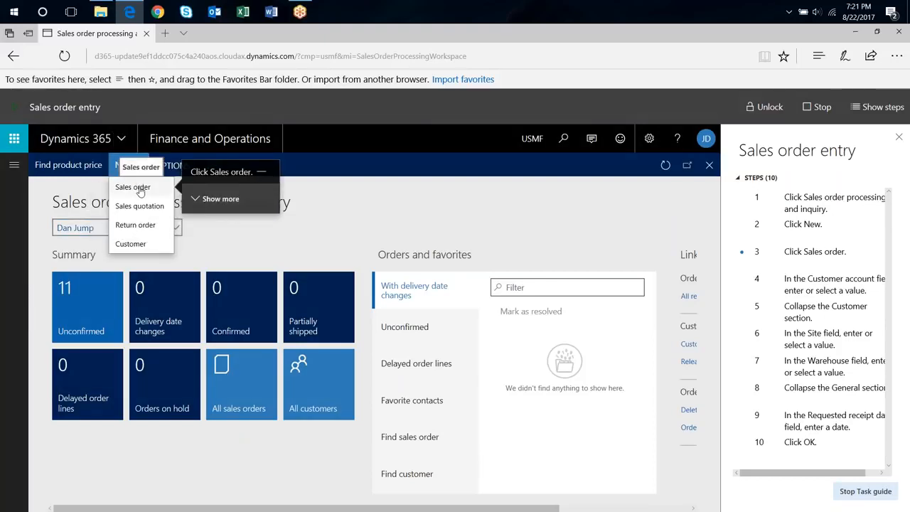
pyautogui.click(133, 187)
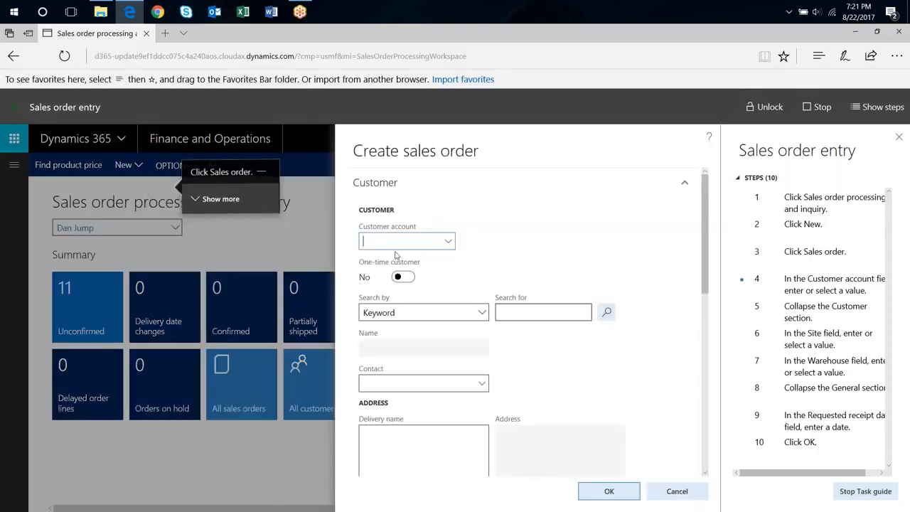
pyautogui.click(449, 242)
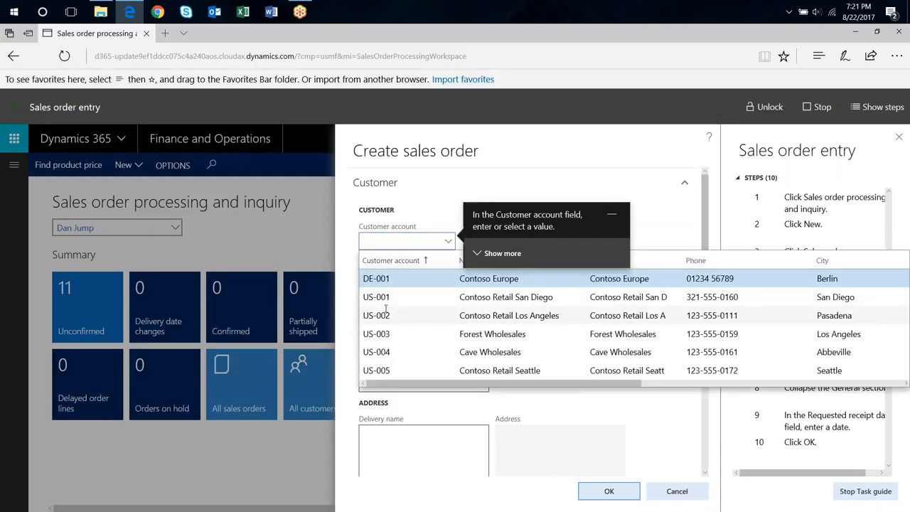
pyautogui.click(435, 297)
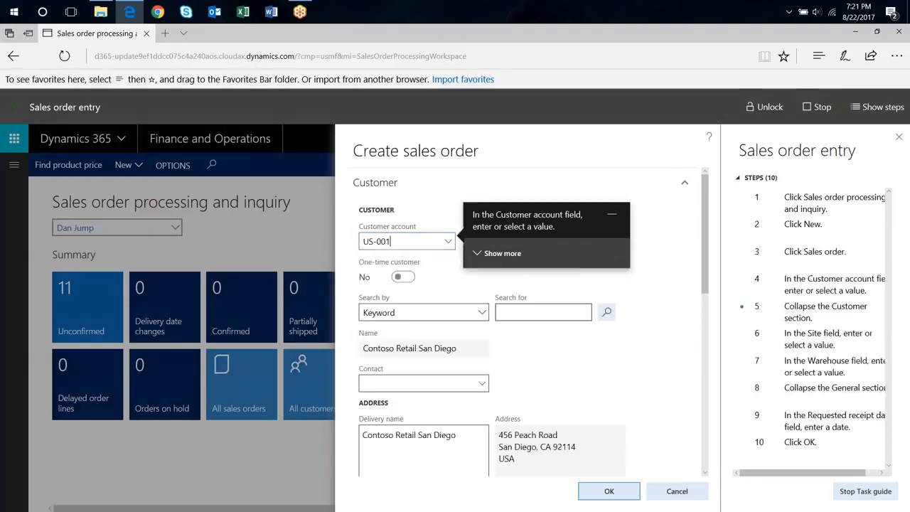
# Step: Collapse the Customer section, expand General, and select site 1 and warehouse 11 as the guide prompts
pyautogui.click(684, 183)
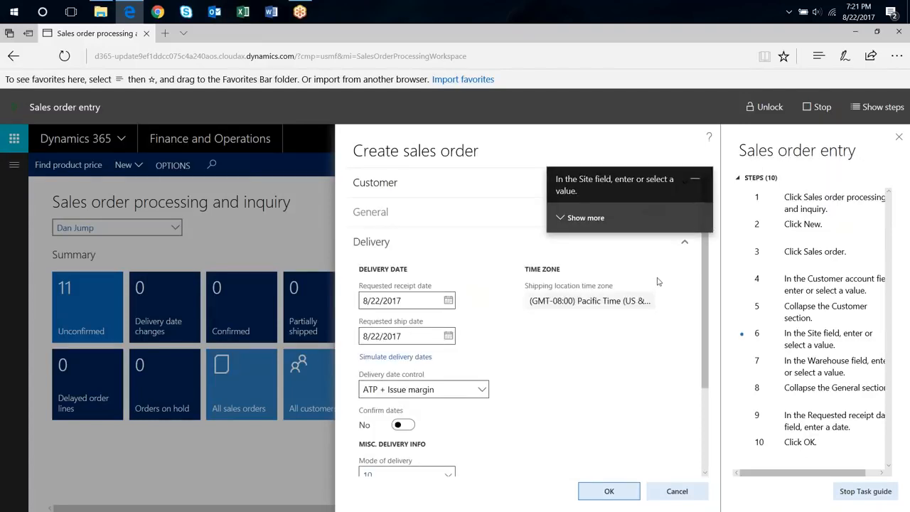
pyautogui.click(493, 217)
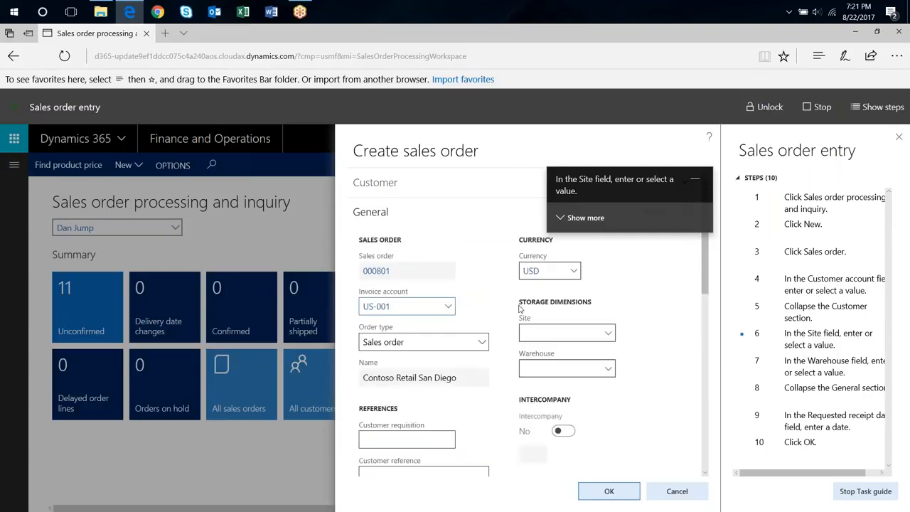
pyautogui.click(607, 334)
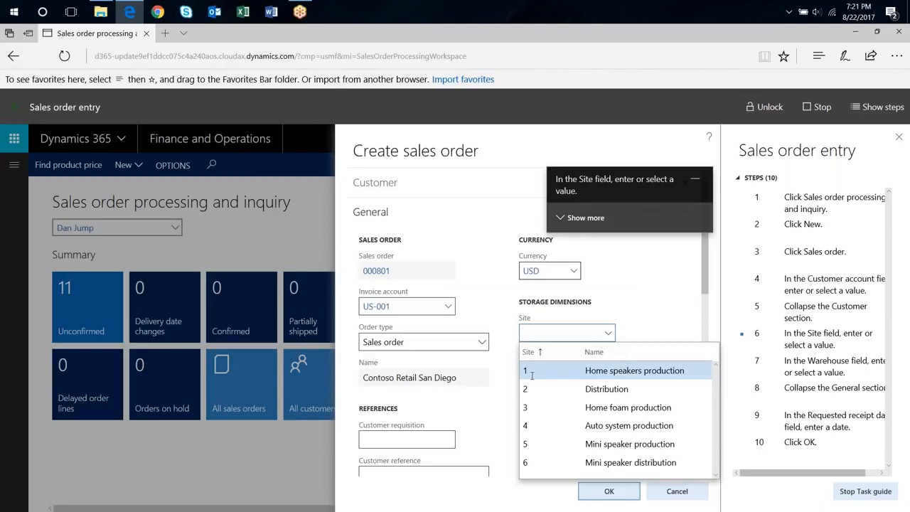
pyautogui.click(531, 373)
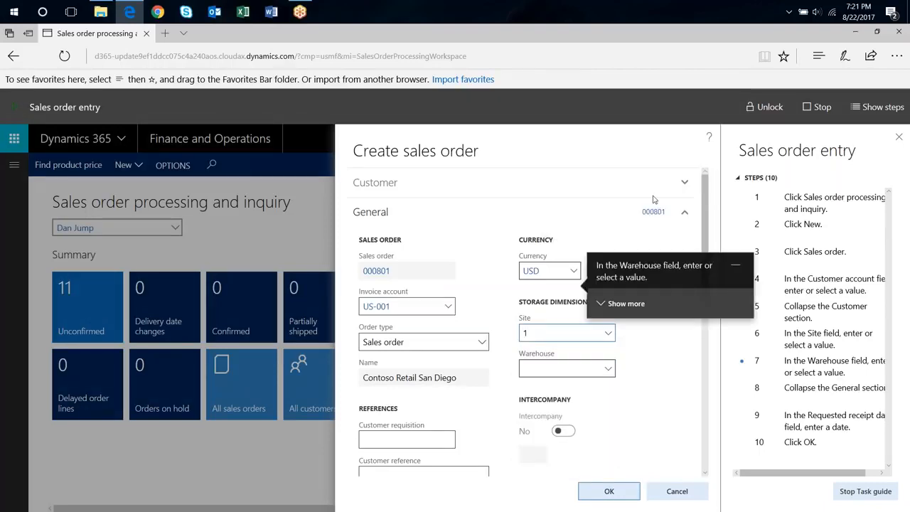
pyautogui.click(610, 370)
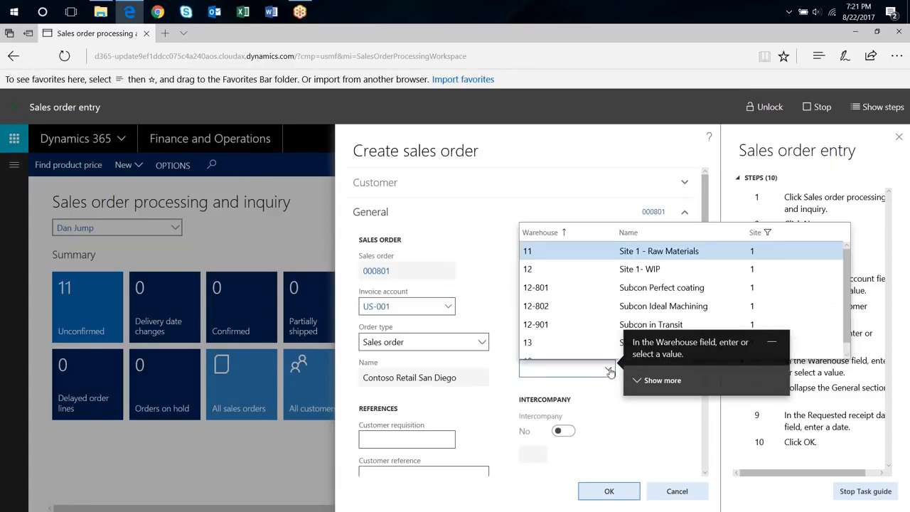
pyautogui.click(530, 250)
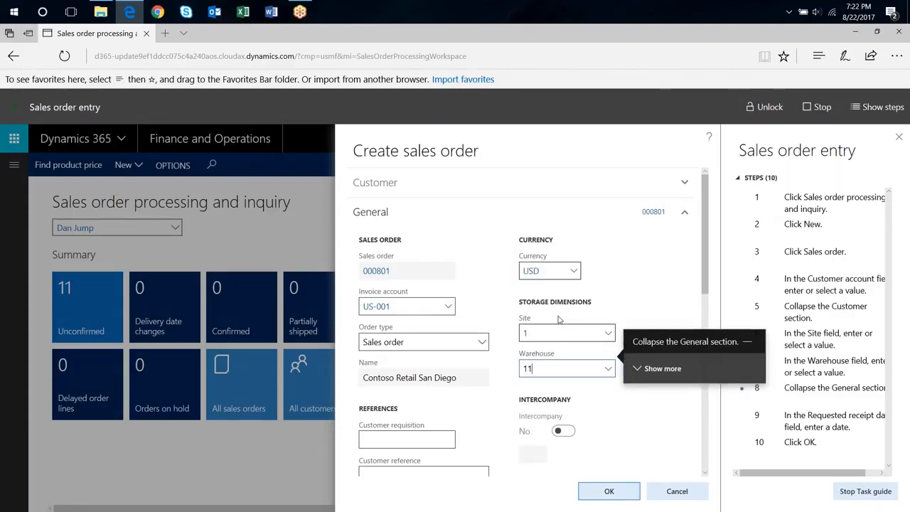
# Step: Complete the guided order by collapsing General, setting the requested receipt date to 8/31/2017, and creating the order
pyautogui.click(685, 212)
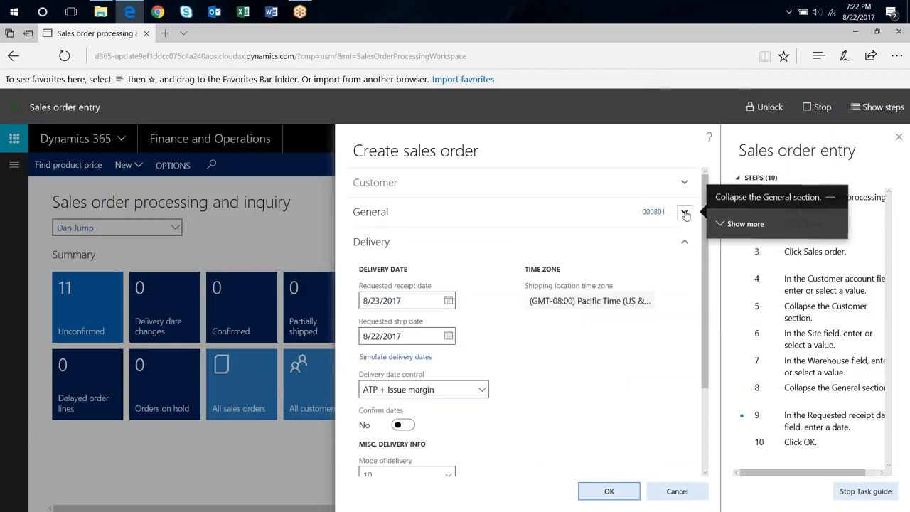
pyautogui.click(448, 299)
pyautogui.click(464, 458)
pyautogui.click(608, 491)
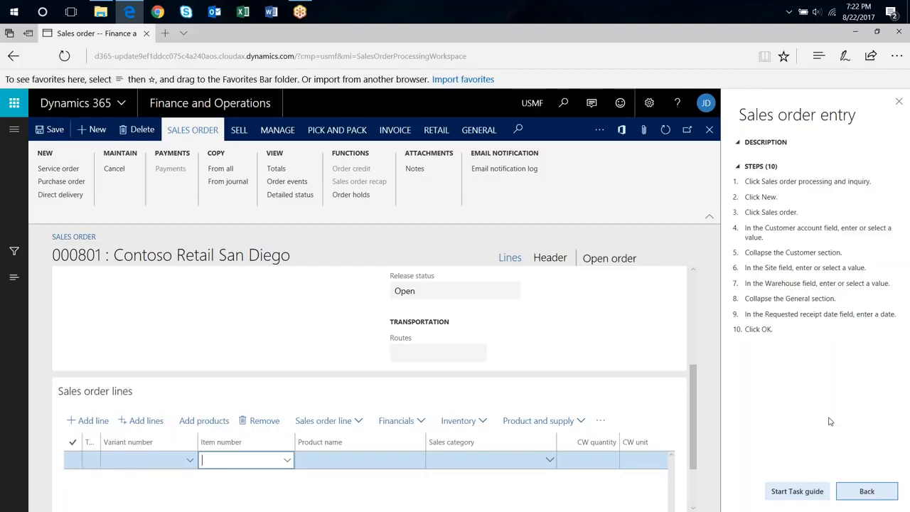
# Step: Close the Task guide pane and return from the Contoso Retail San Diego order to the dashboard
pyautogui.click(898, 102)
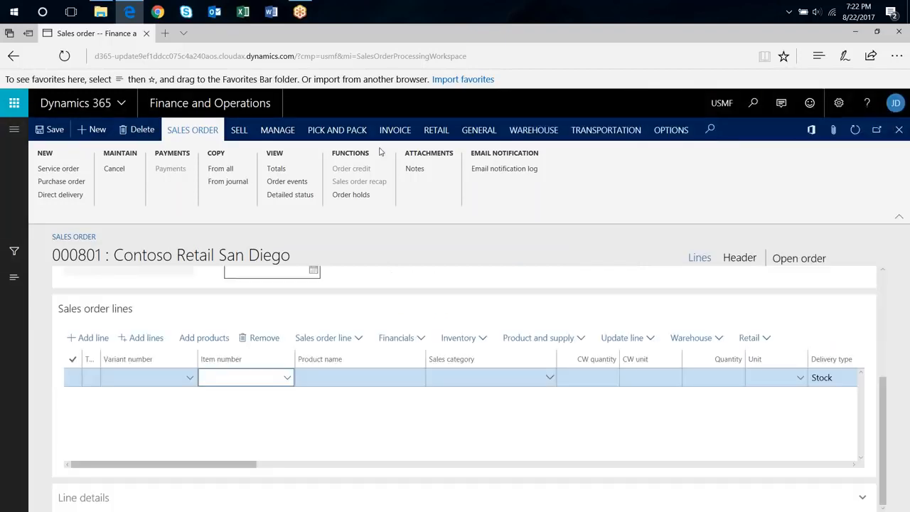
pyautogui.click(229, 105)
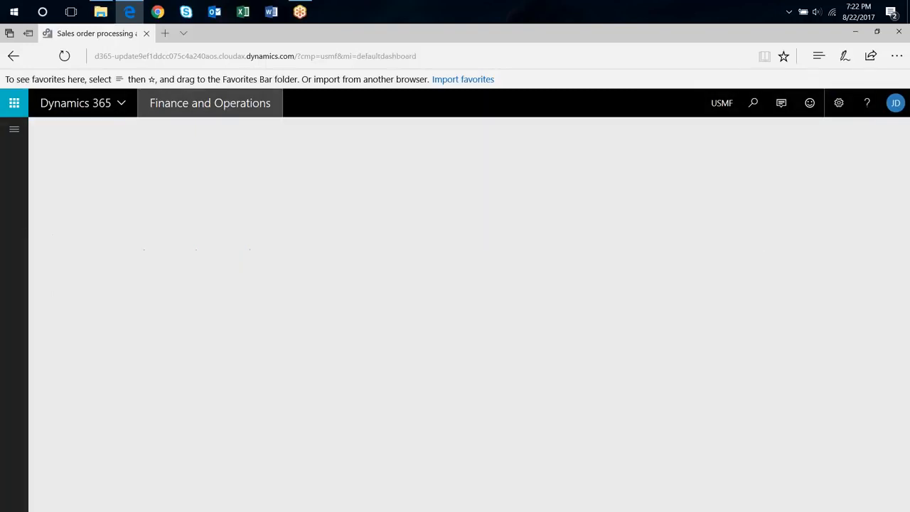